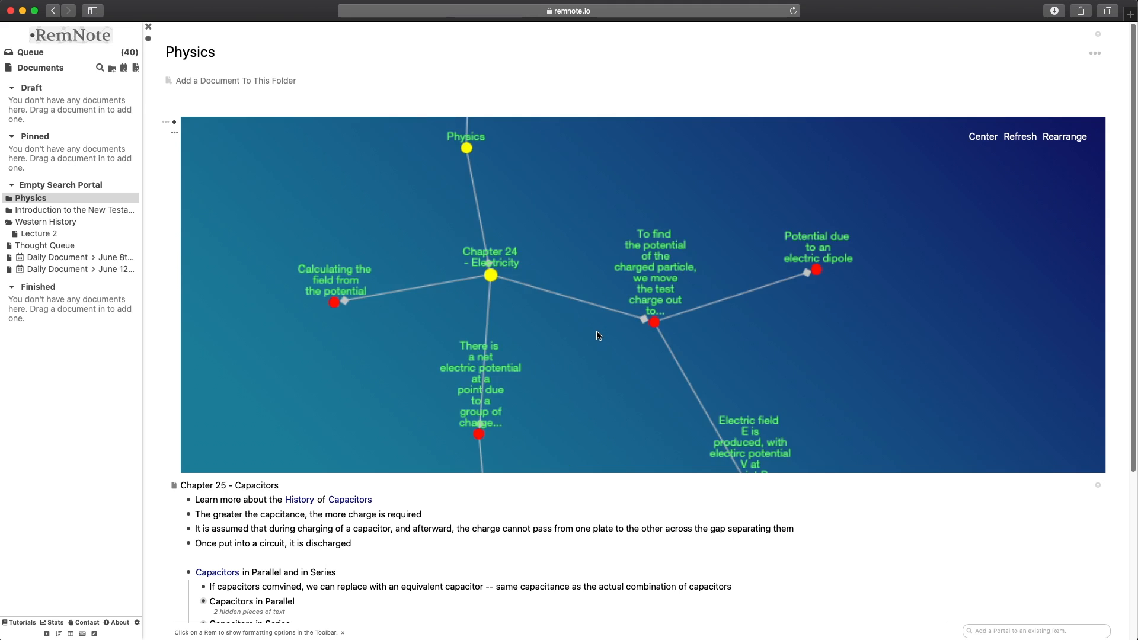
# Step: Examine the Physics graph around the Chapter 24 - Electricity and Chapter 25 - Capacitors nodes
pyautogui.moveTo(581, 324); pyautogui.dragTo(683, 267)
pyautogui.moveTo(730, 351); pyautogui.dragTo(605, 234)
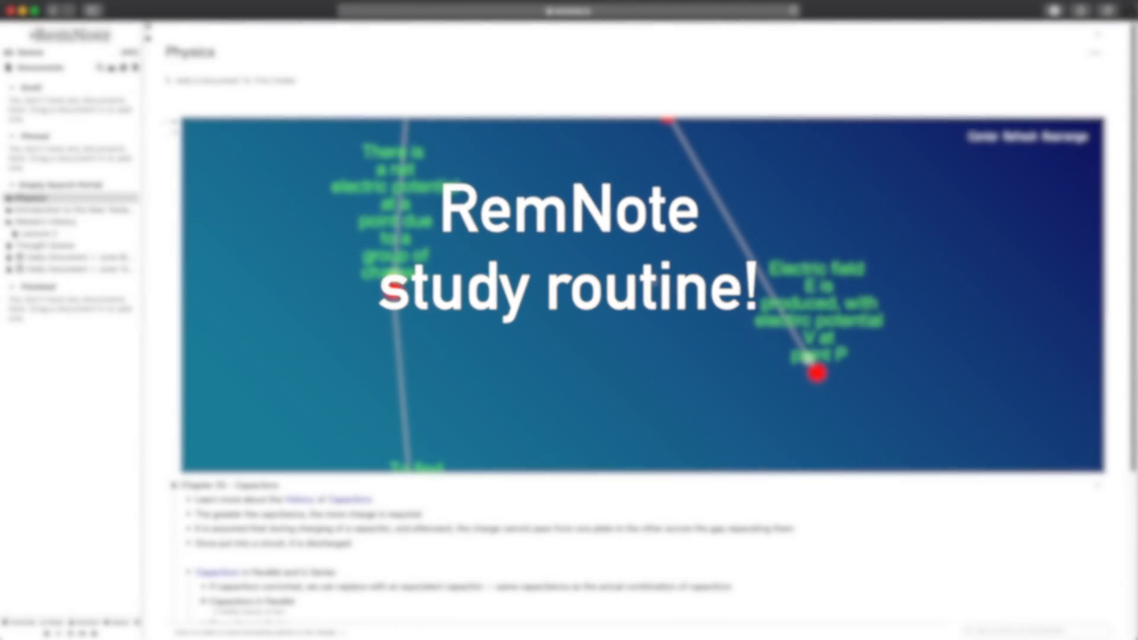
pyautogui.scroll(-5, 744, 318)
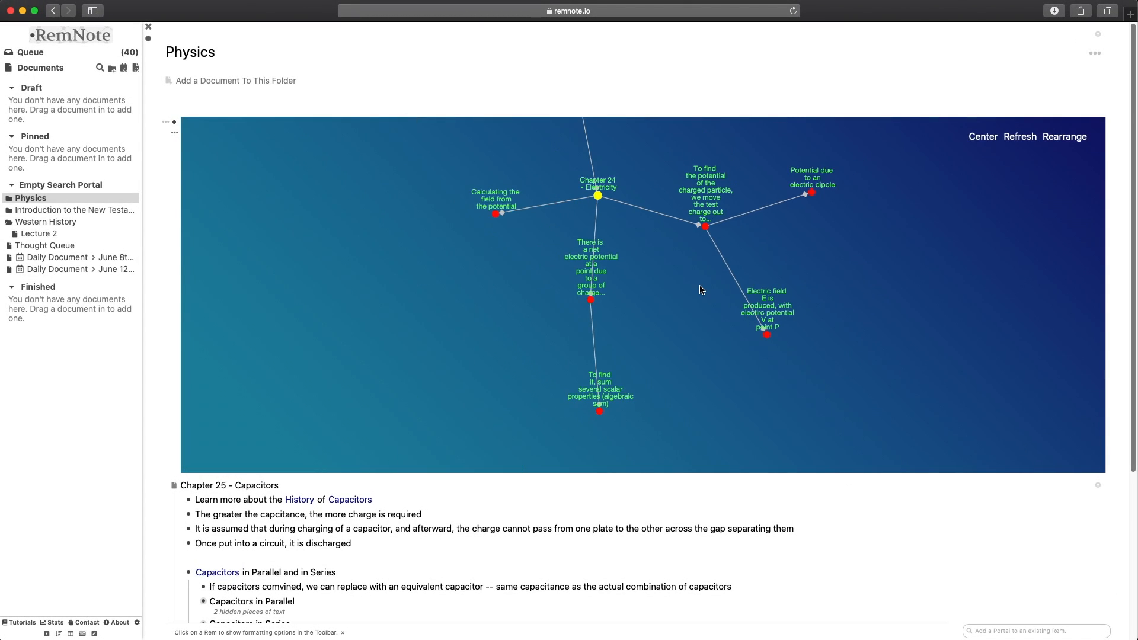
pyautogui.moveTo(708, 294); pyautogui.dragTo(746, 456)
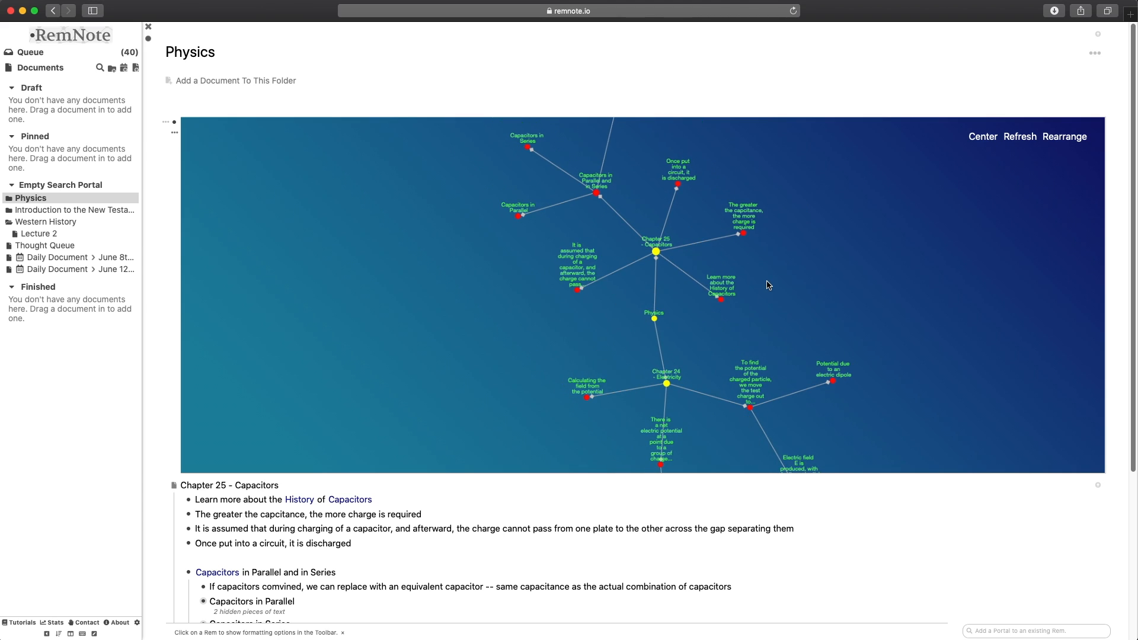
pyautogui.moveTo(769, 285); pyautogui.dragTo(825, 305)
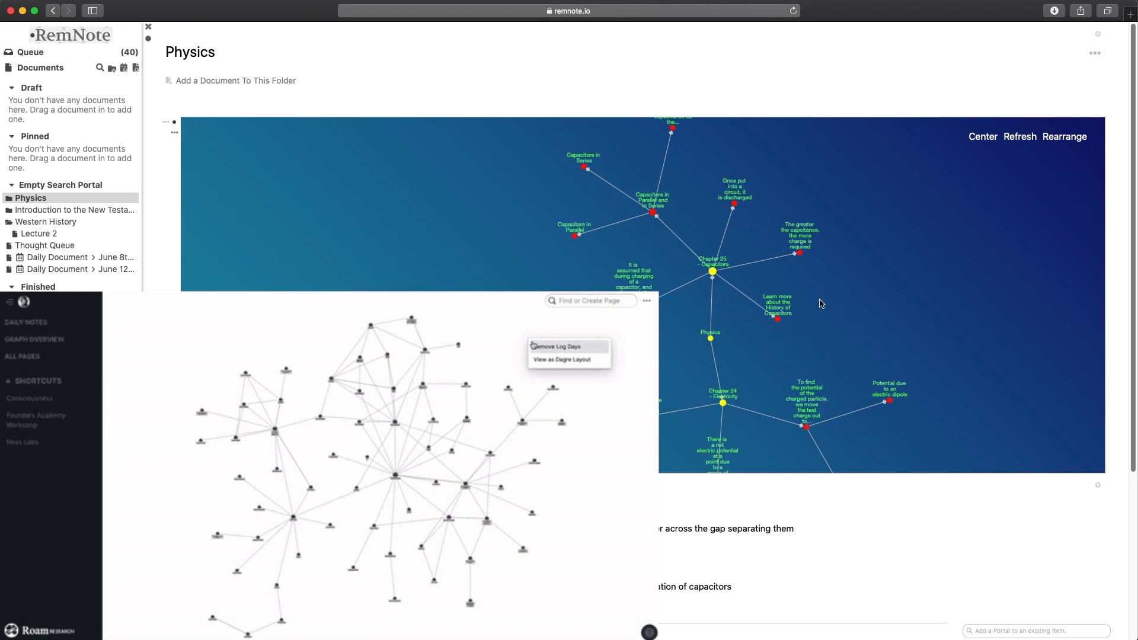
pyautogui.moveTo(837, 326); pyautogui.dragTo(787, 179)
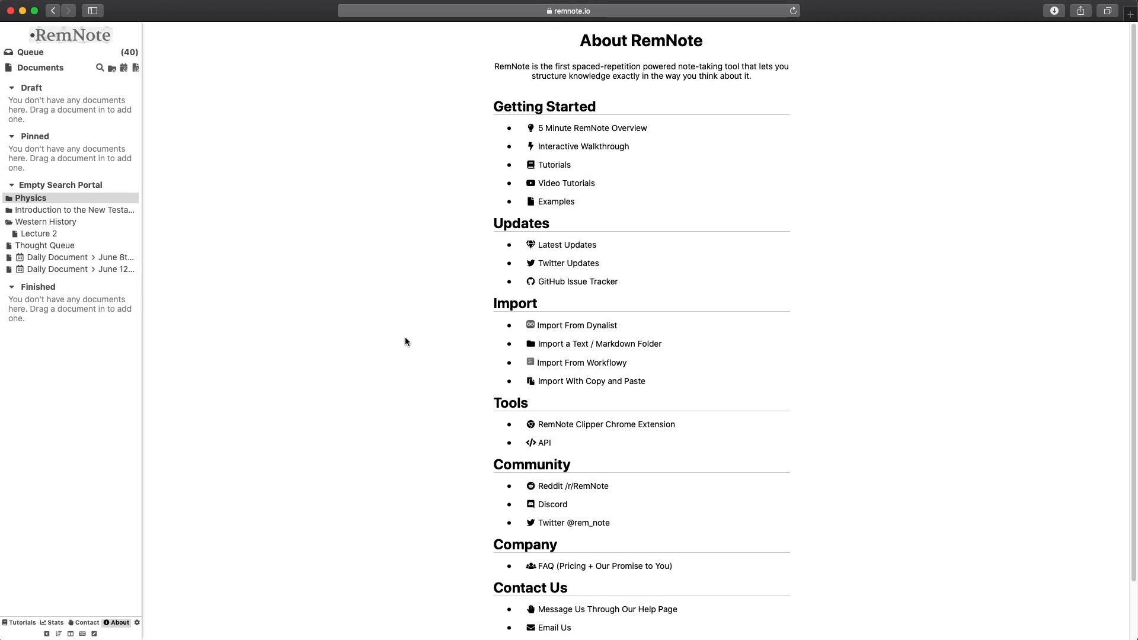
# Step: Read through the RemNote developer API documentation, and open the graph plugin author's profile from the tweet thread on Twitter
pyautogui.click(528, 445)
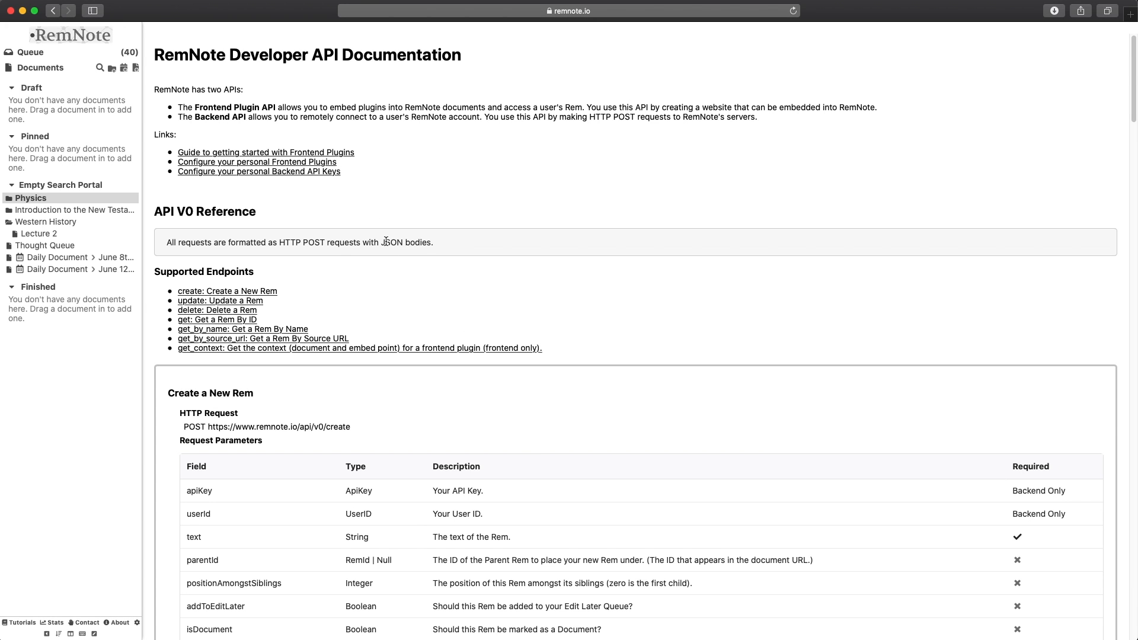
pyautogui.scroll(-10, 397, 269)
pyautogui.scroll(-20, 409, 305)
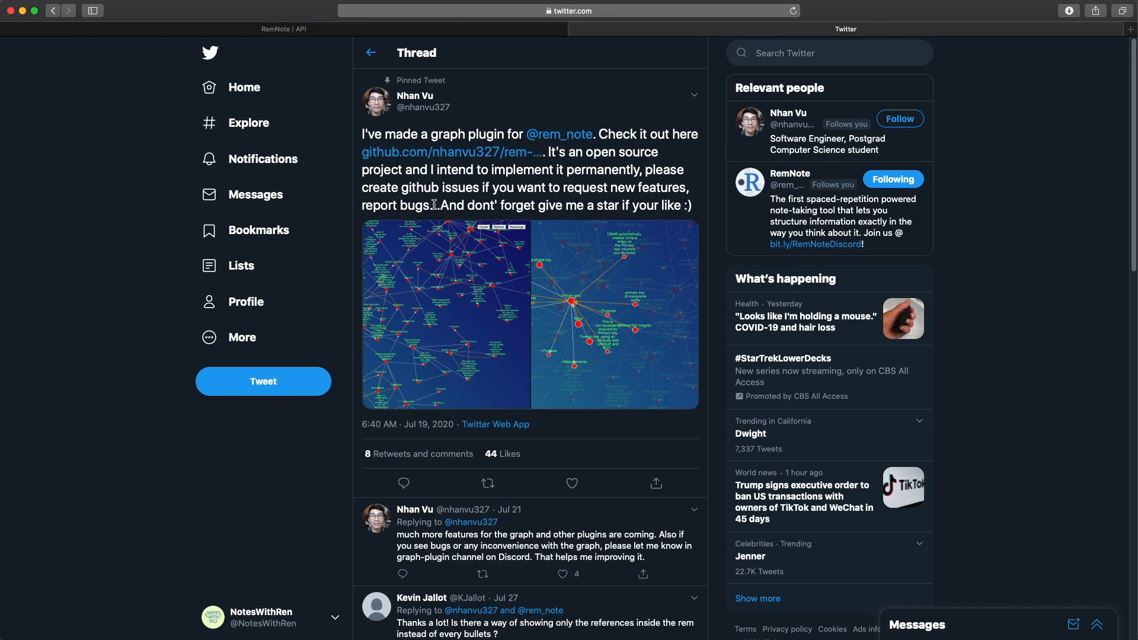
pyautogui.click(378, 102)
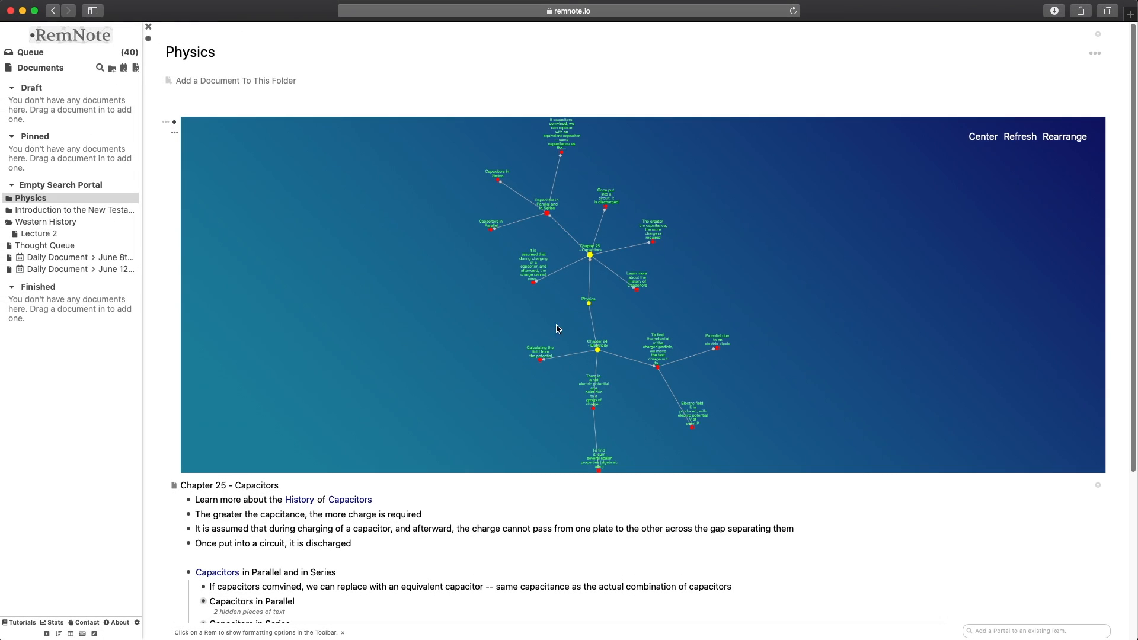
# Step: Inspect the Chapter 24 - Electricity branch of the Physics graph up close, down to its electric potential and electric field nodes
pyautogui.scroll(3, 580, 323)
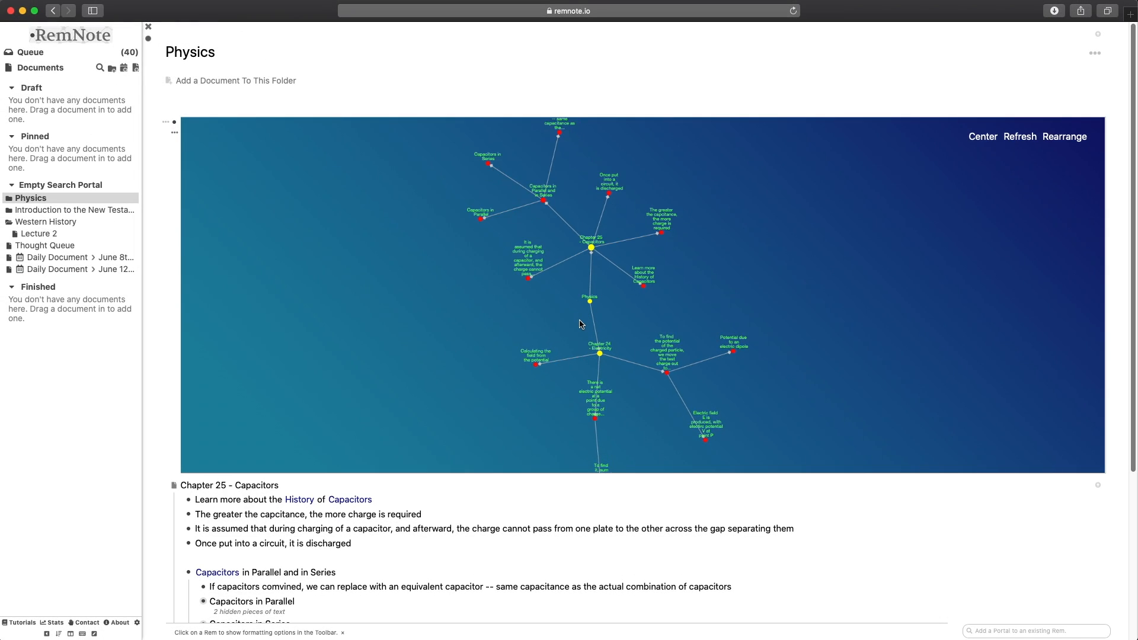
pyautogui.moveTo(708, 274); pyautogui.dragTo(651, 209)
pyautogui.scroll(5, 597, 335)
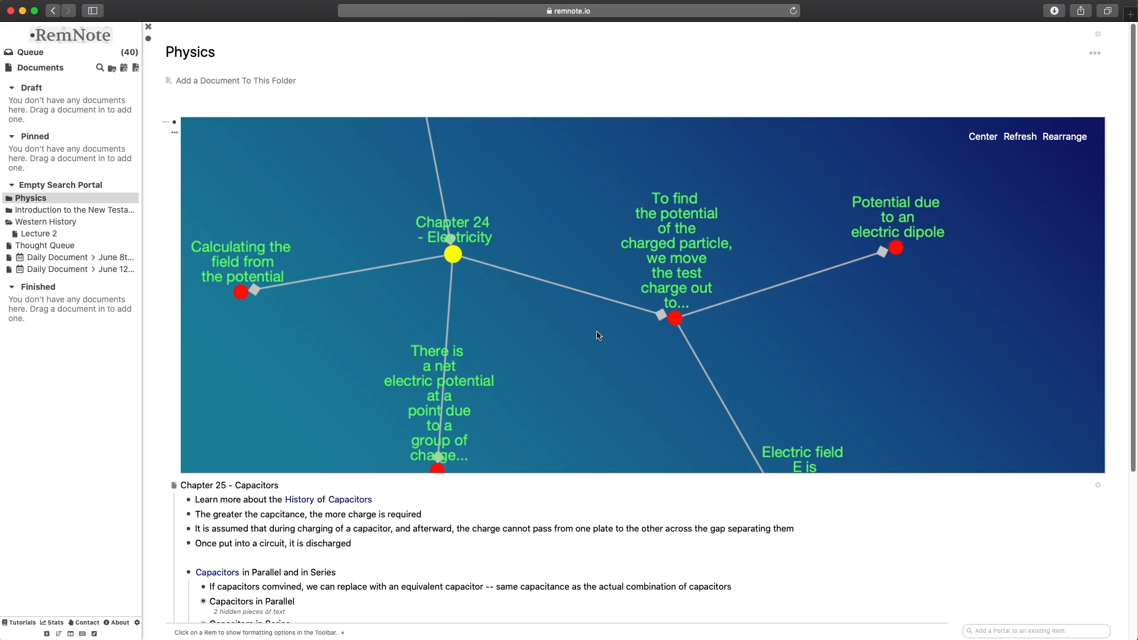
pyautogui.moveTo(566, 325); pyautogui.dragTo(683, 269)
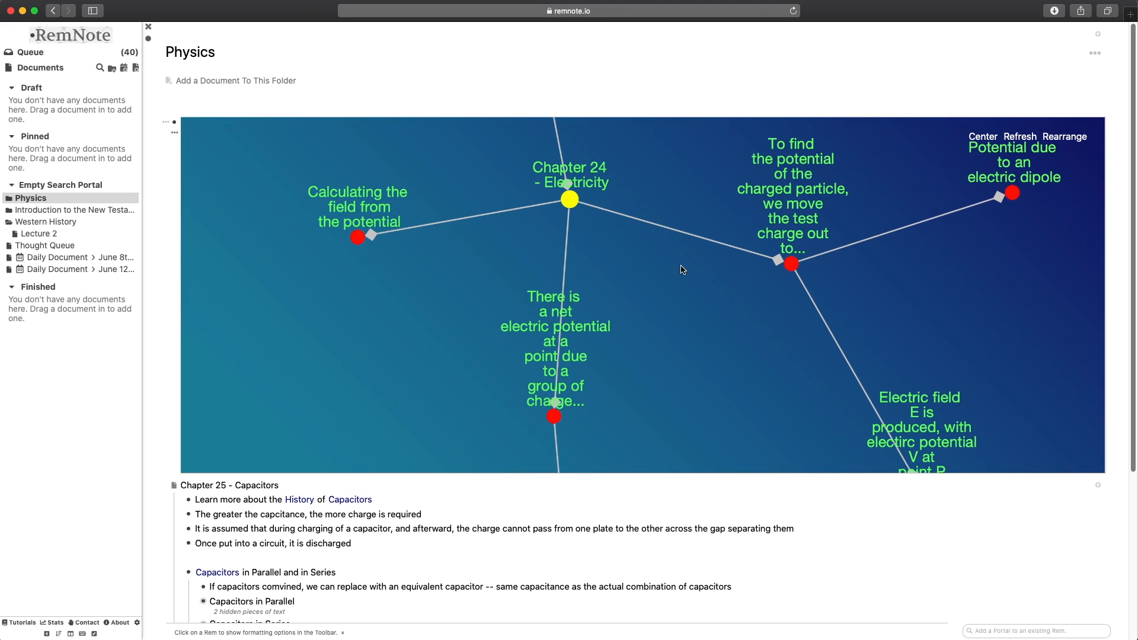
pyautogui.moveTo(731, 357); pyautogui.dragTo(607, 229)
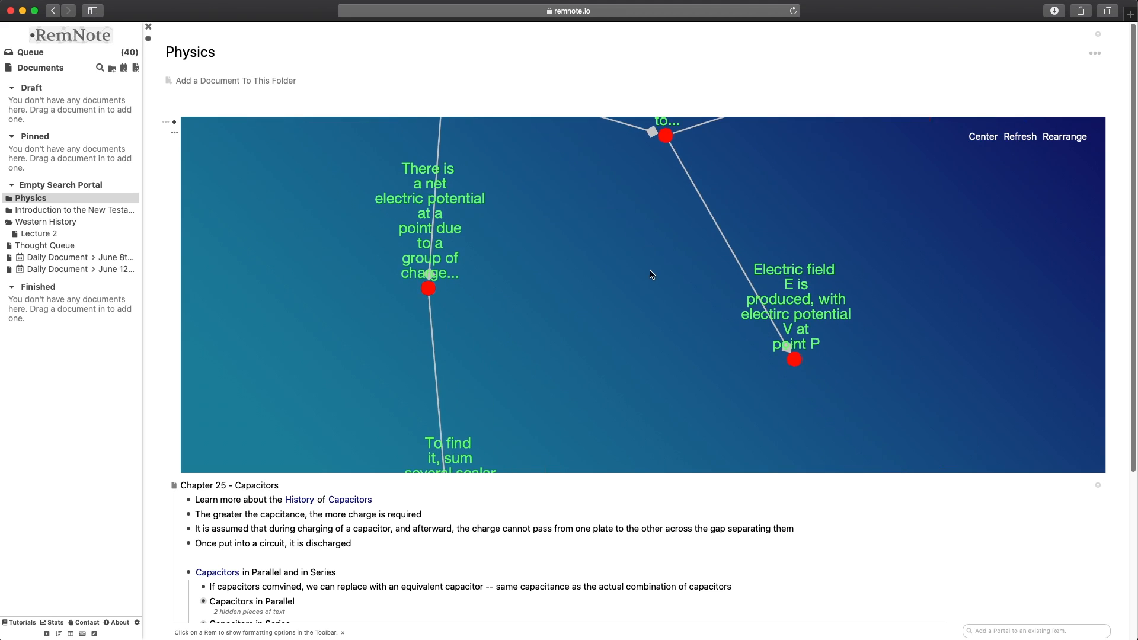
pyautogui.scroll(1, 652, 279)
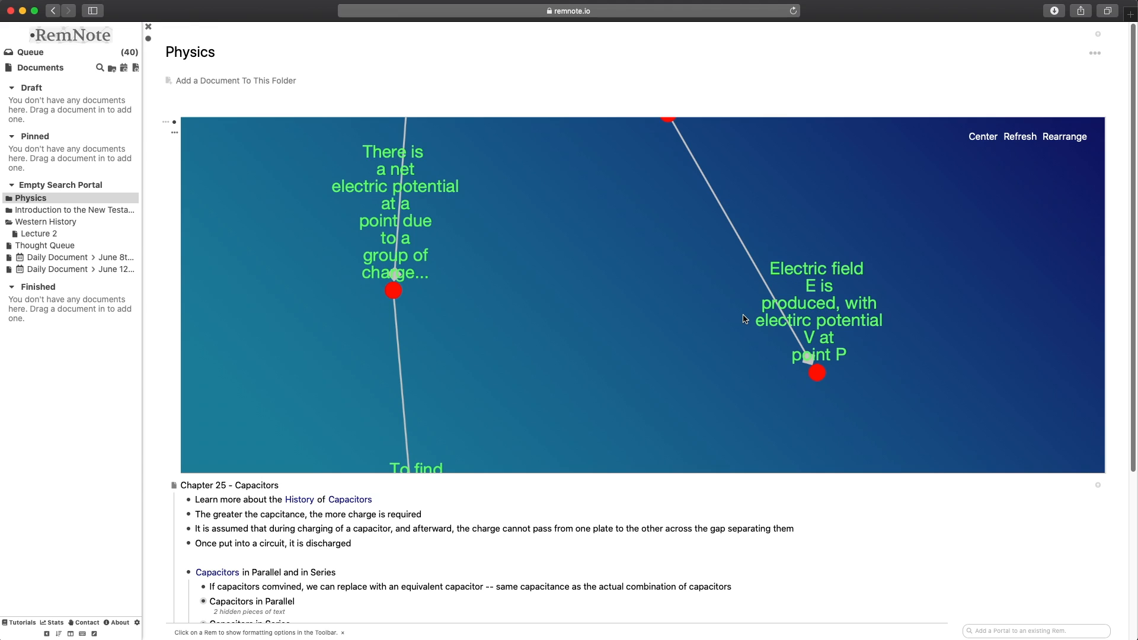
pyautogui.scroll(-5, 745, 318)
pyautogui.scroll(-3, 701, 290)
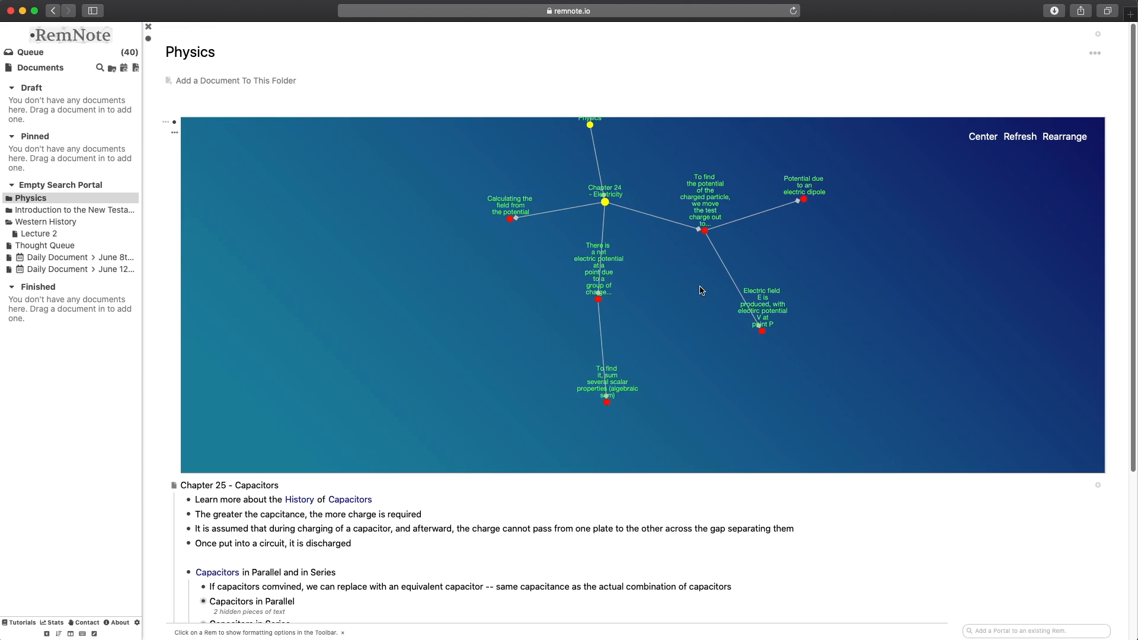
pyautogui.moveTo(701, 290); pyautogui.dragTo(700, 401)
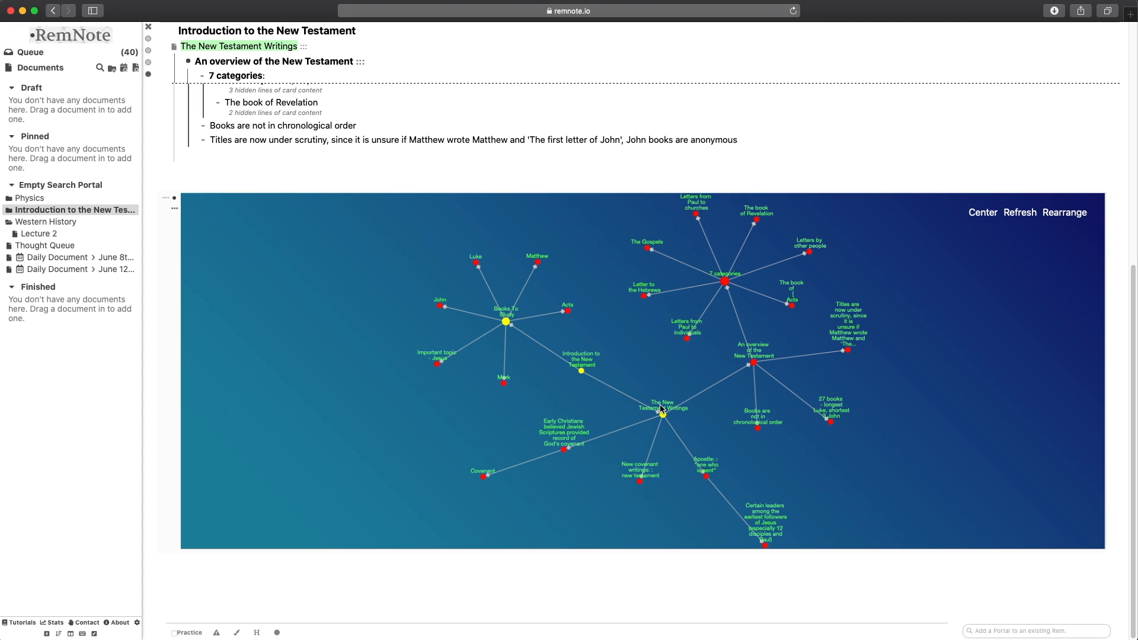
# Step: Compare the Introduction to the New Testament graph with its outline, focusing on the 7 categories and title scrutiny nodes
pyautogui.scroll(3, 795, 334)
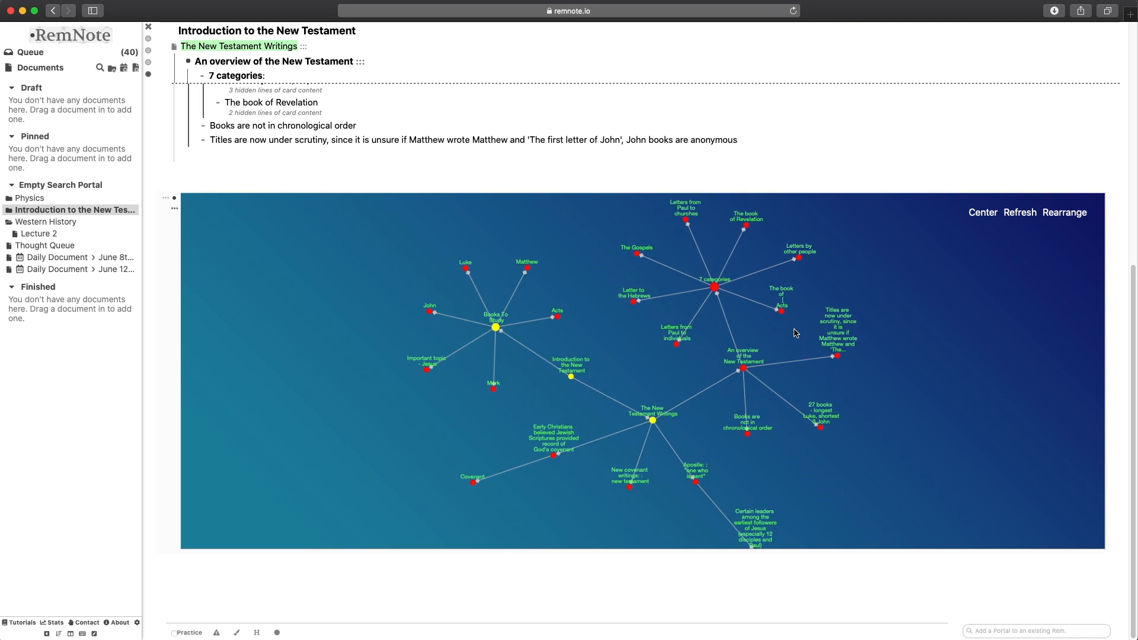
pyautogui.moveTo(795, 334); pyautogui.dragTo(812, 386)
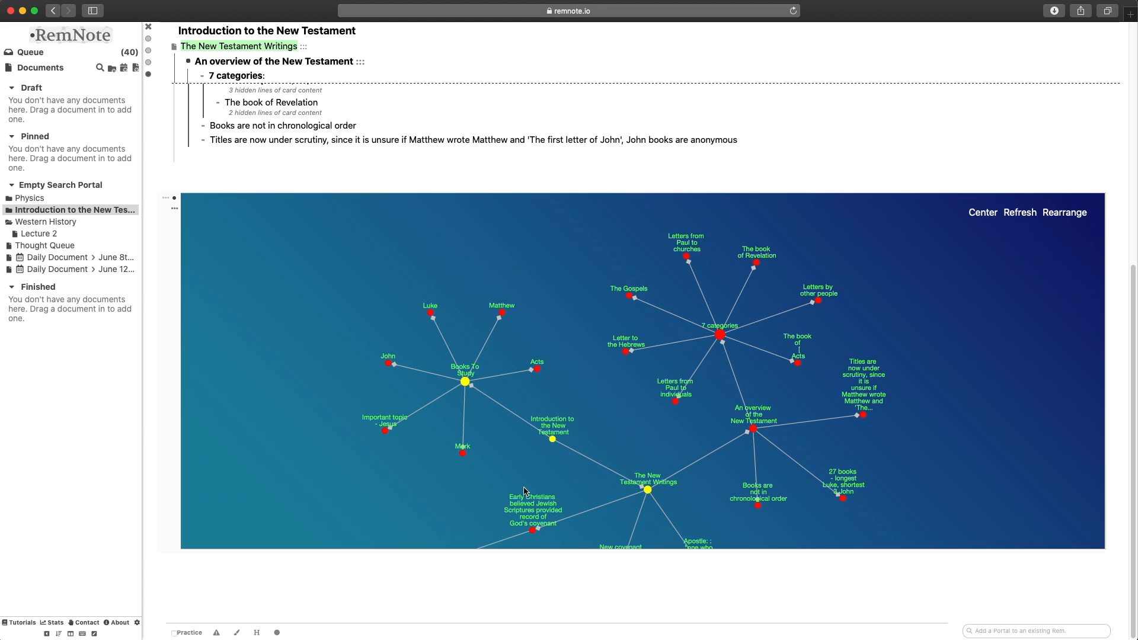
pyautogui.moveTo(474, 485); pyautogui.dragTo(478, 346)
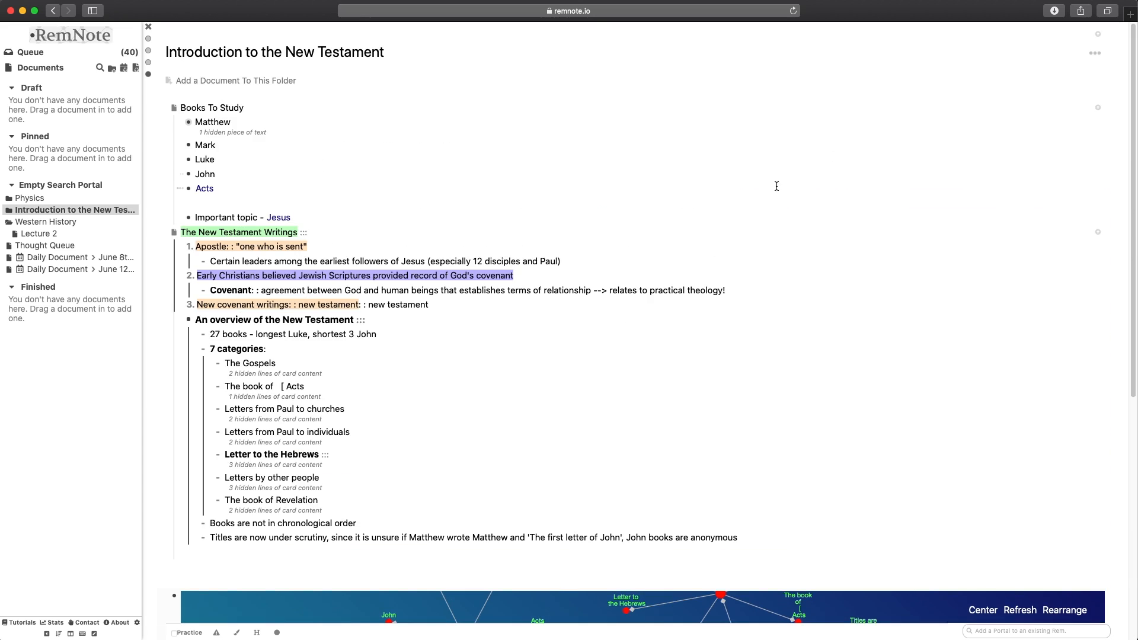
pyautogui.scroll(-7, 795, 205)
pyautogui.moveTo(935, 391); pyautogui.dragTo(911, 384)
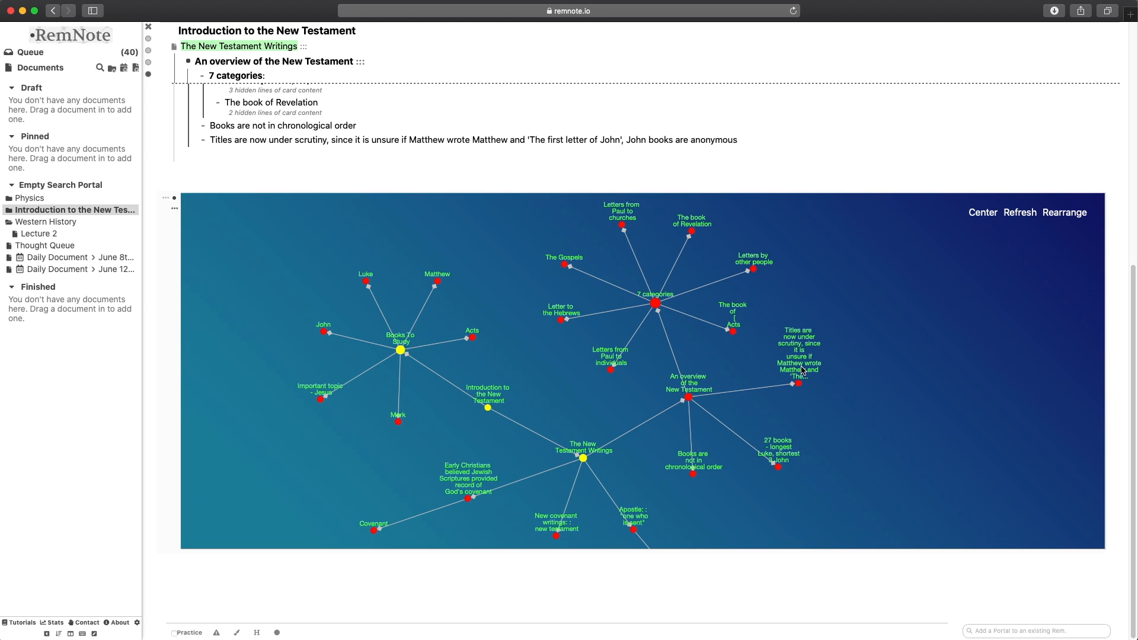
pyautogui.scroll(5, 802, 370)
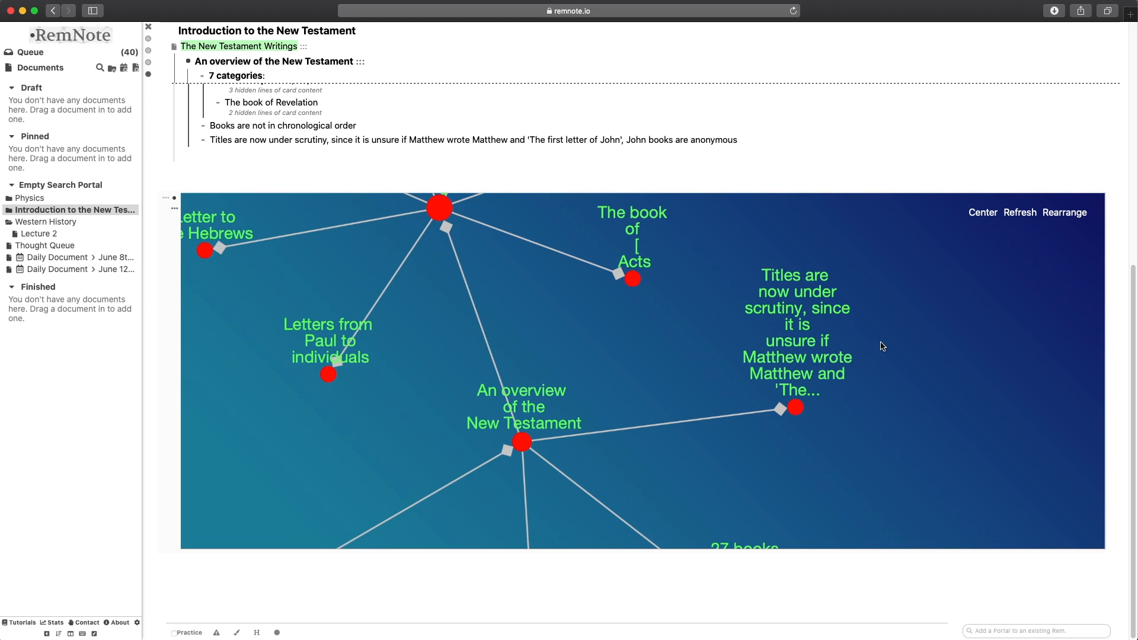
pyautogui.moveTo(883, 346); pyautogui.dragTo(853, 373)
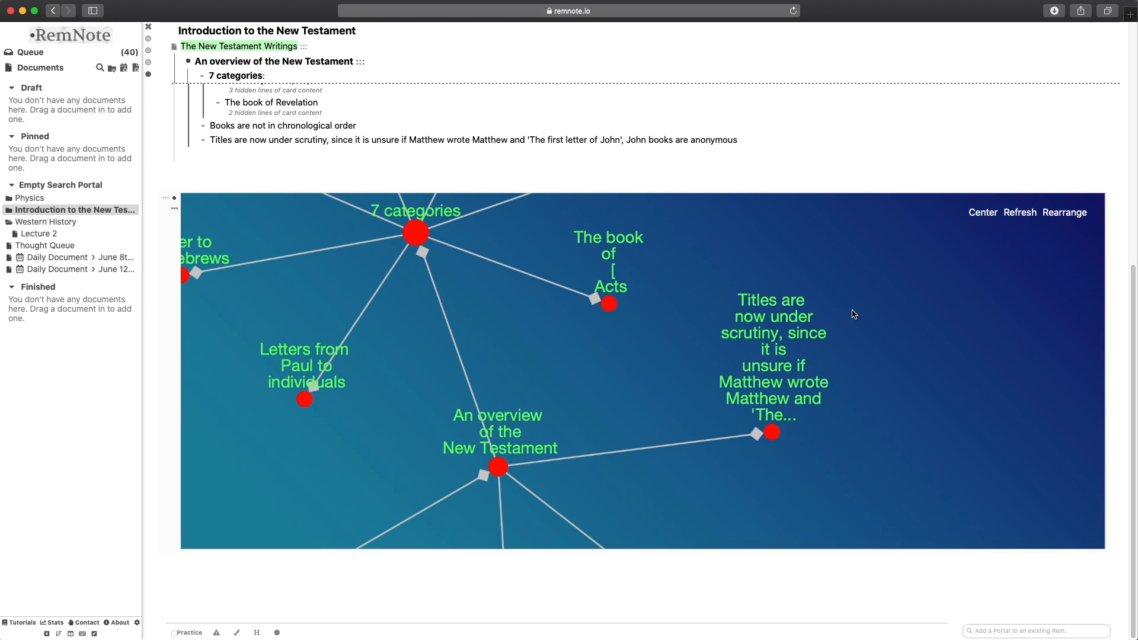
pyautogui.moveTo(853, 314); pyautogui.dragTo(872, 364)
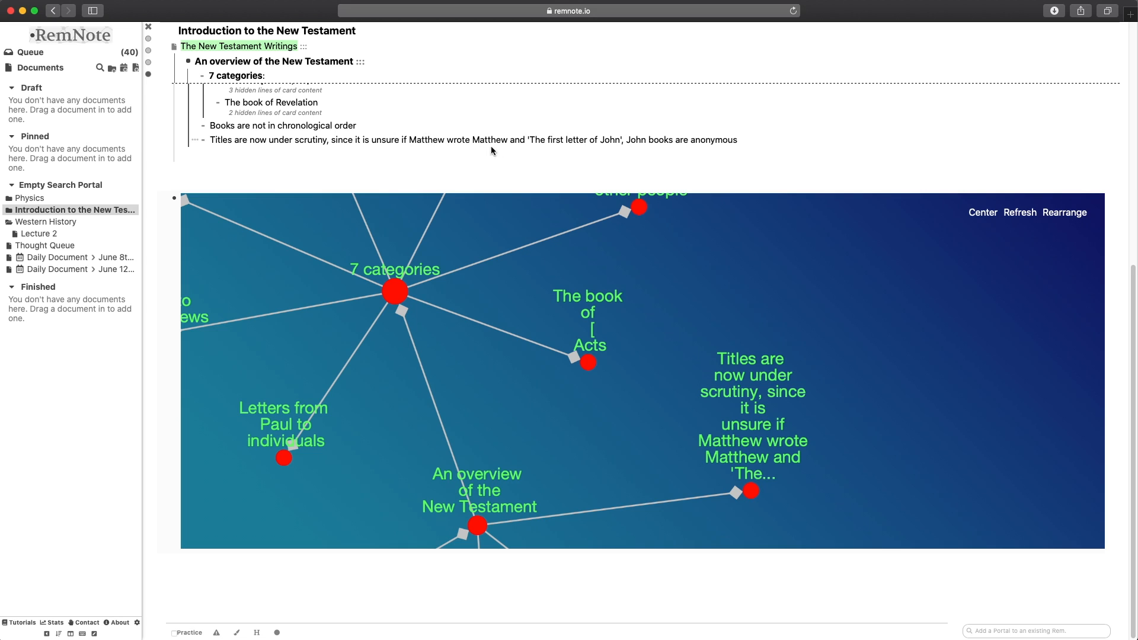
pyautogui.moveTo(528, 139); pyautogui.dragTo(567, 140)
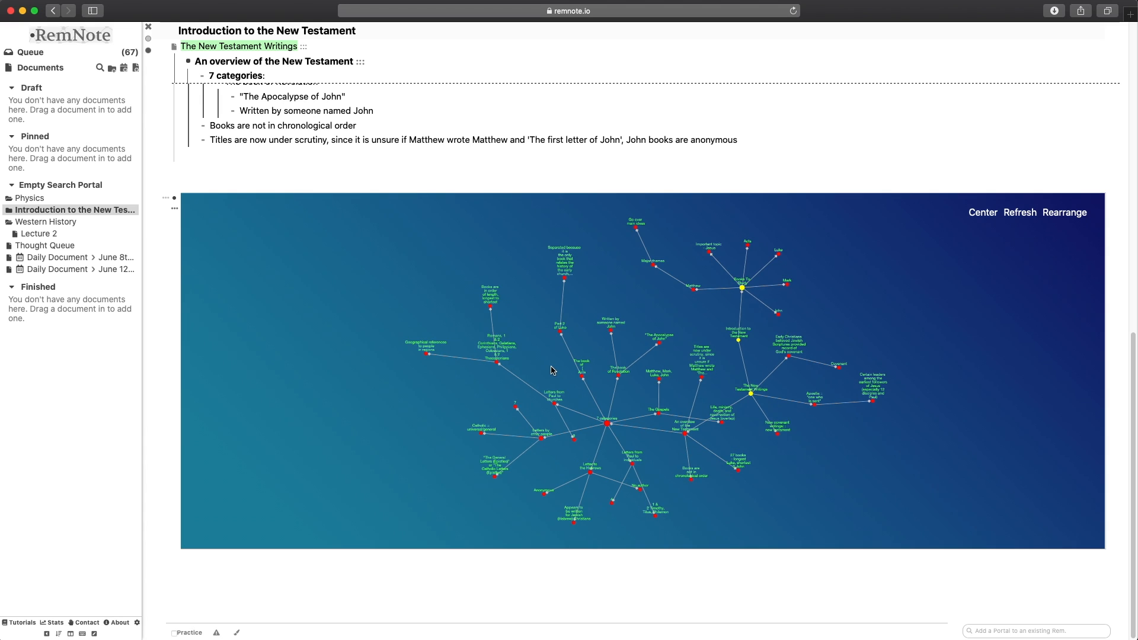
# Step: Examine the expanded New Testament graph across the 7 categories, Books To Study and The New Testament Writings branches
pyautogui.scroll(5, 551, 370)
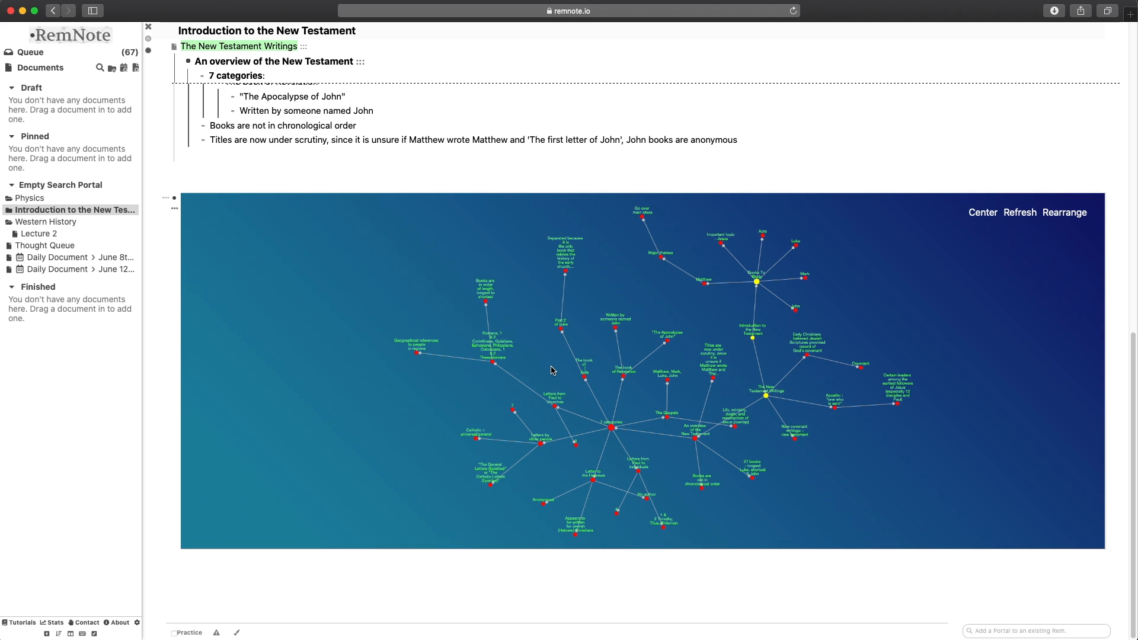
pyautogui.scroll(1, 551, 370)
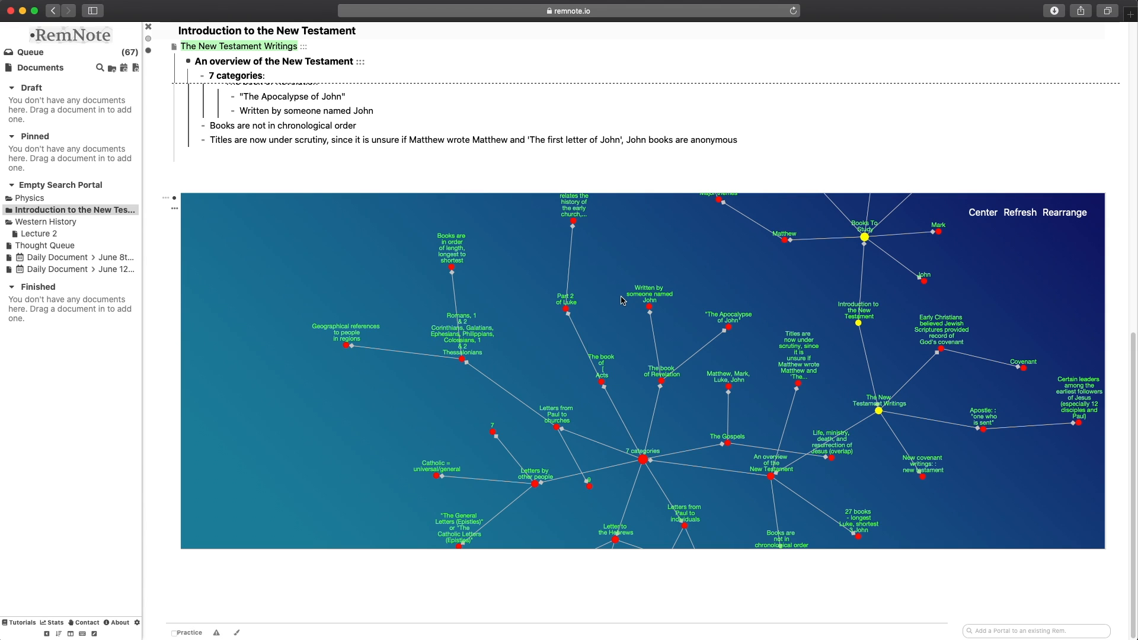
pyautogui.moveTo(620, 303); pyautogui.dragTo(508, 399)
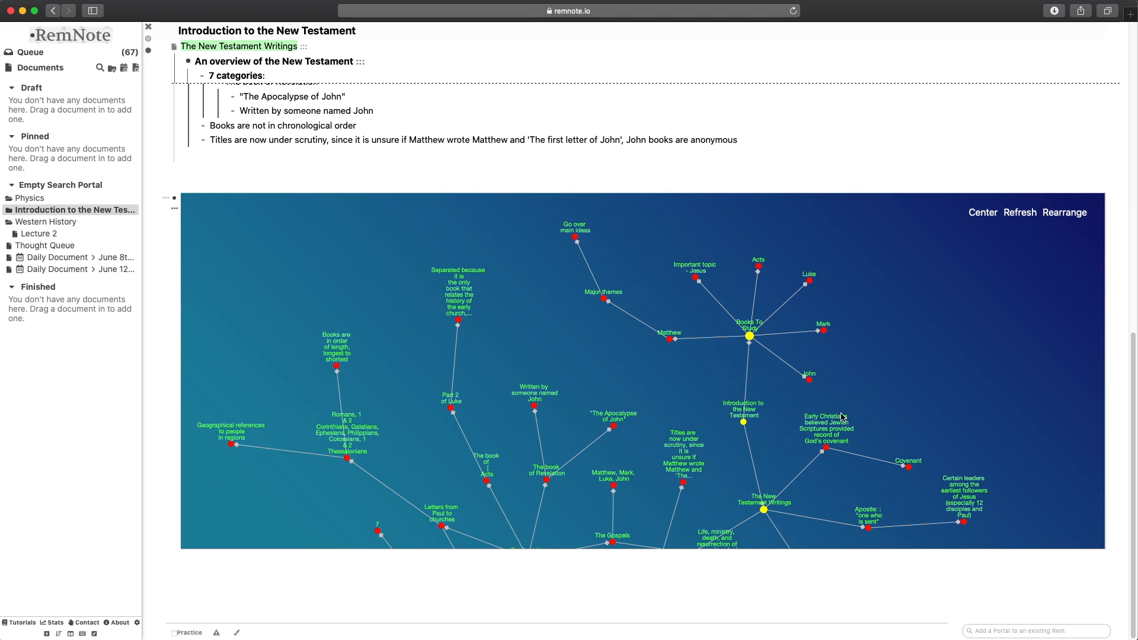
pyautogui.moveTo(966, 424); pyautogui.dragTo(997, 289)
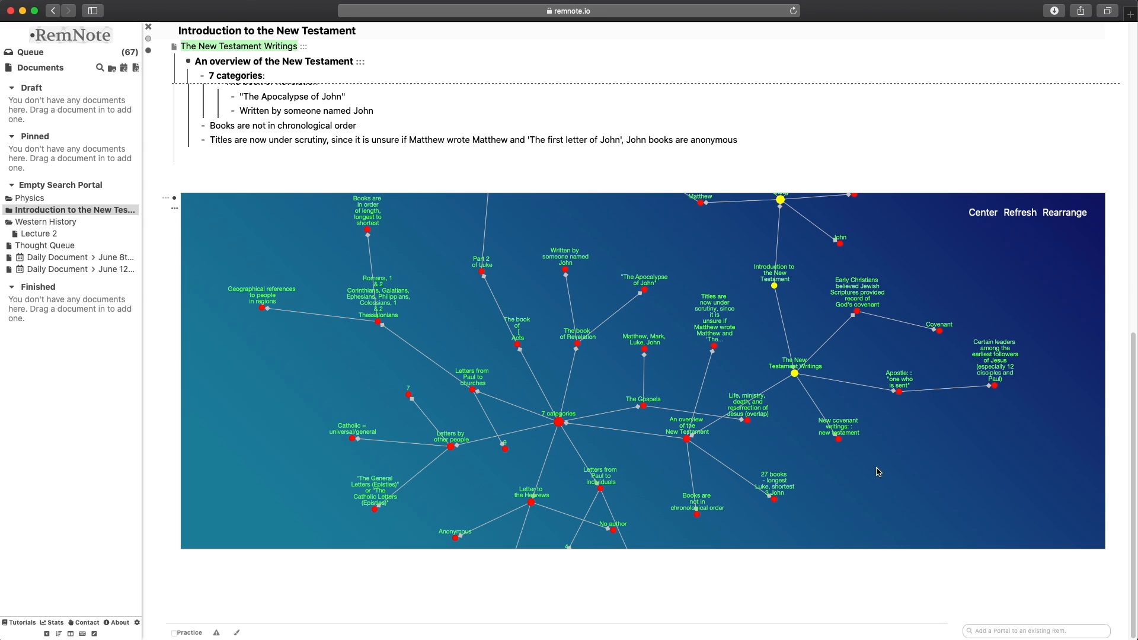
pyautogui.moveTo(878, 472); pyautogui.dragTo(899, 383)
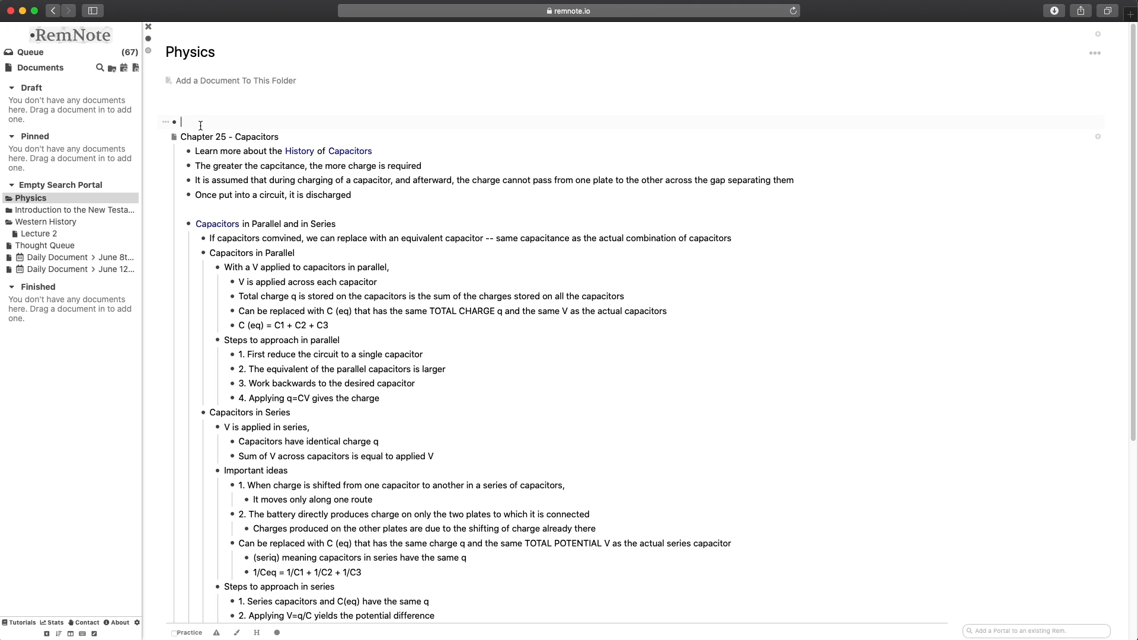
# Step: Insert the RemNote Graph plugin with the /graph command in the empty Rem above Chapter 25 - Capacitors
pyautogui.write('/graph')
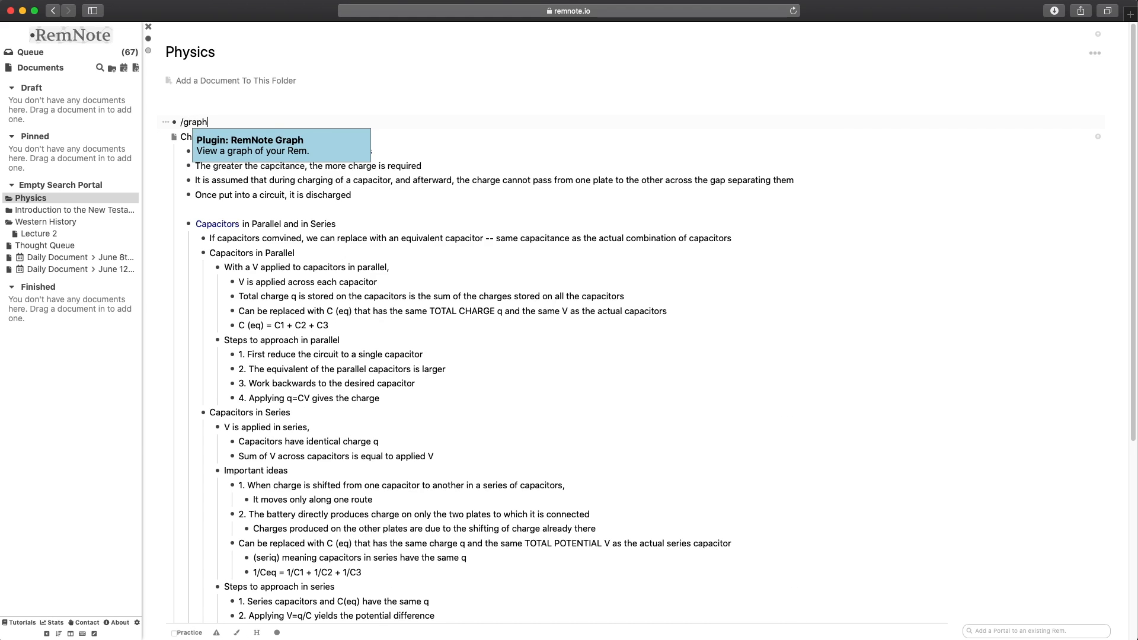
pyautogui.press('Return')
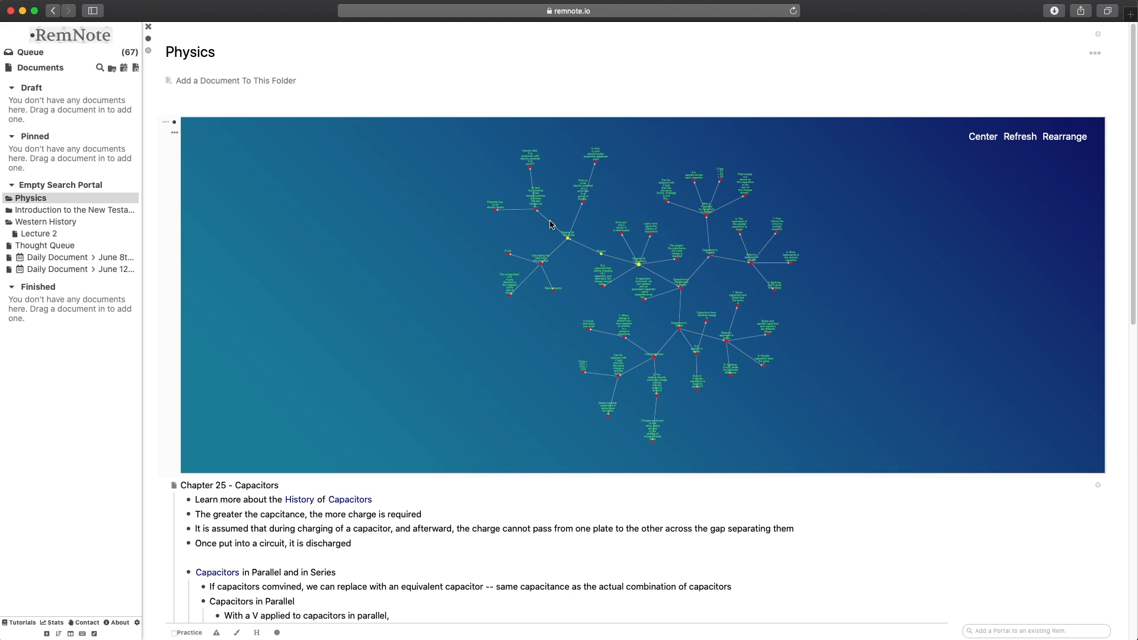
pyautogui.scroll(10, 599, 261)
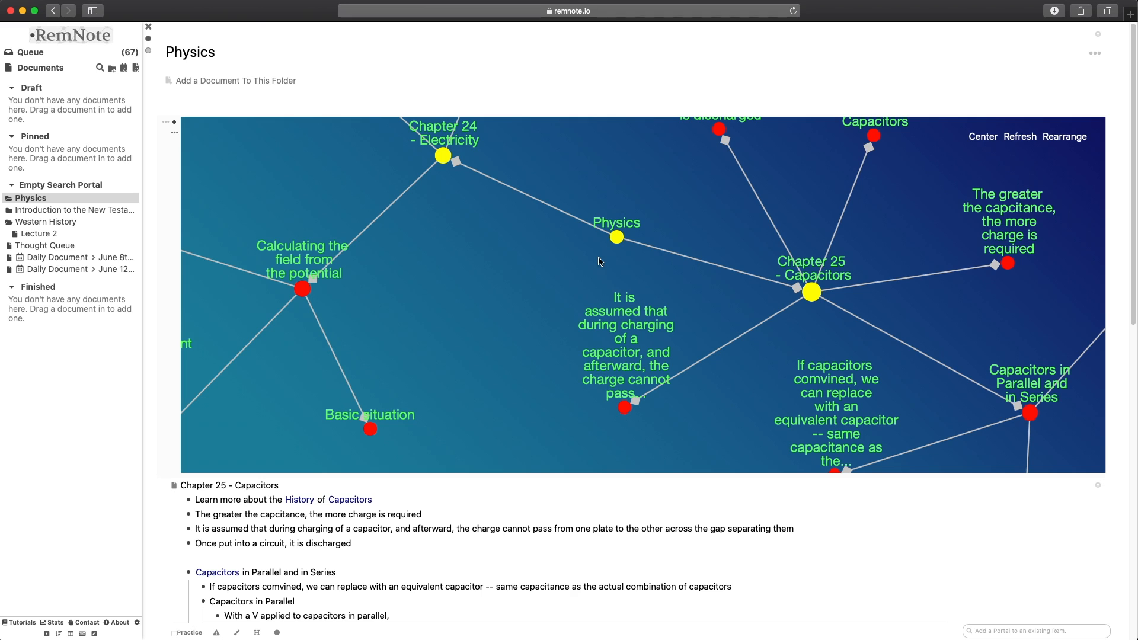
pyautogui.scroll(-10, 602, 259)
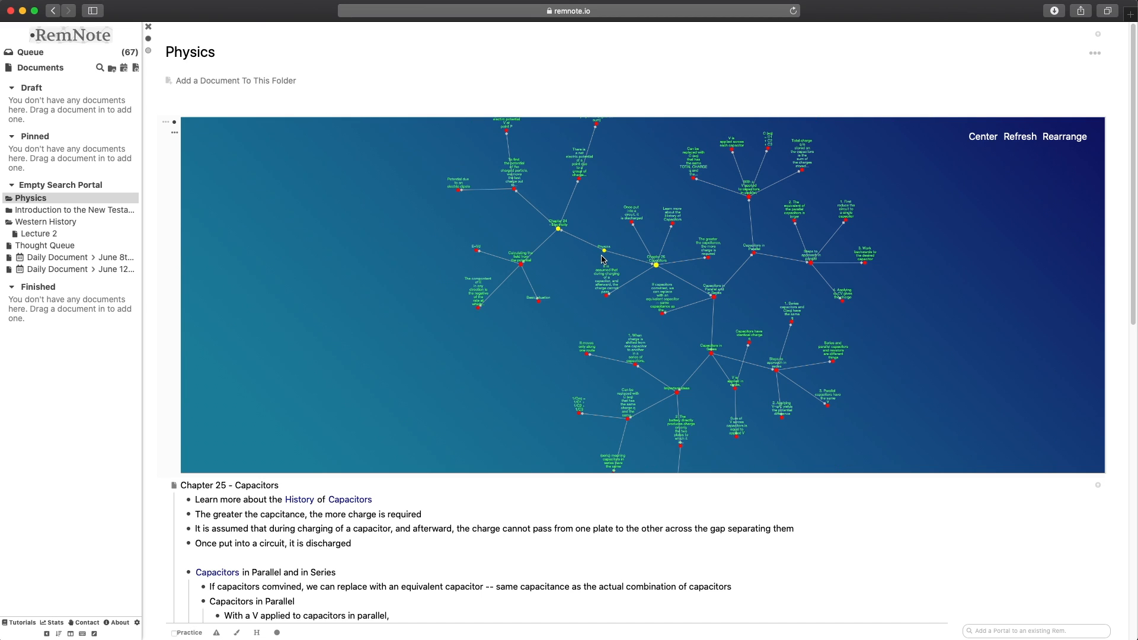
pyautogui.moveTo(602, 259); pyautogui.dragTo(489, 370)
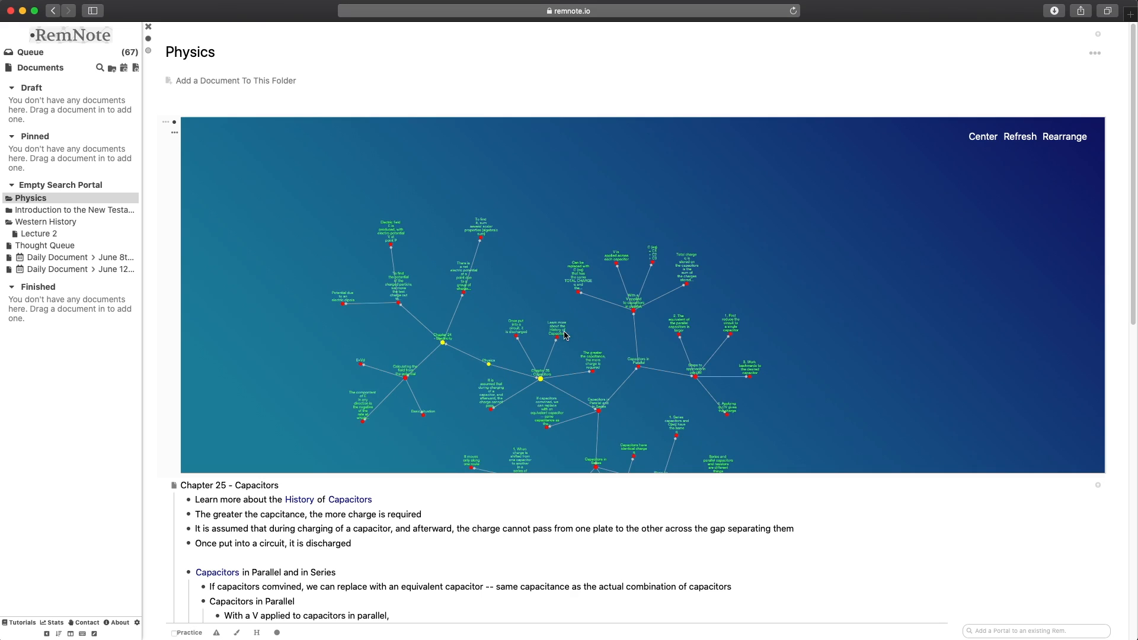
pyautogui.scroll(10, 649, 323)
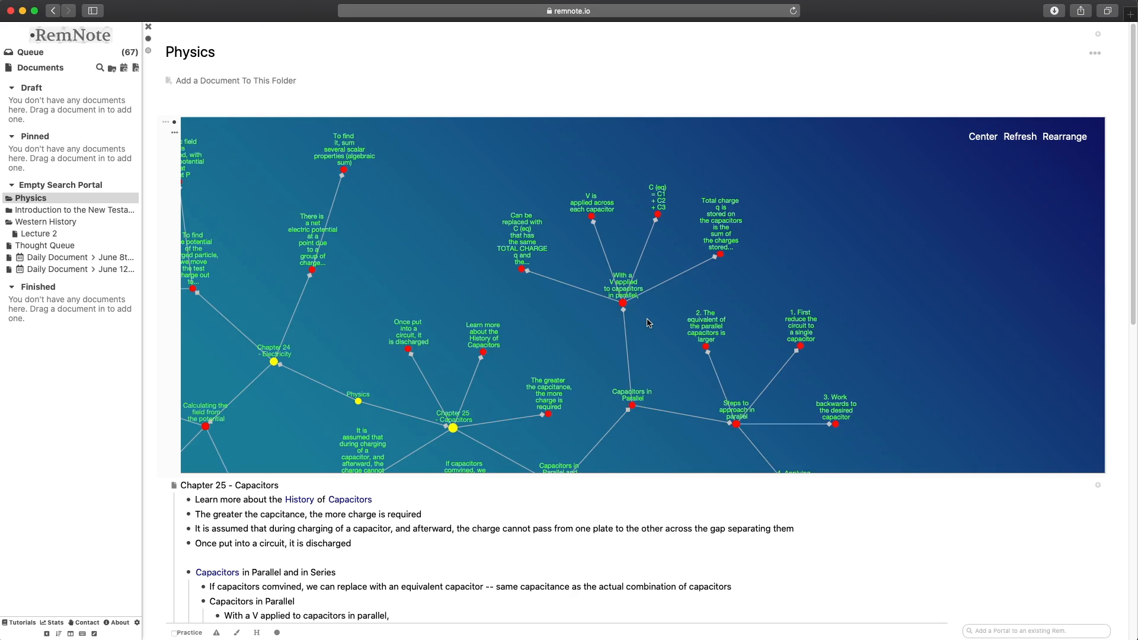
pyautogui.scroll(-10, 646, 322)
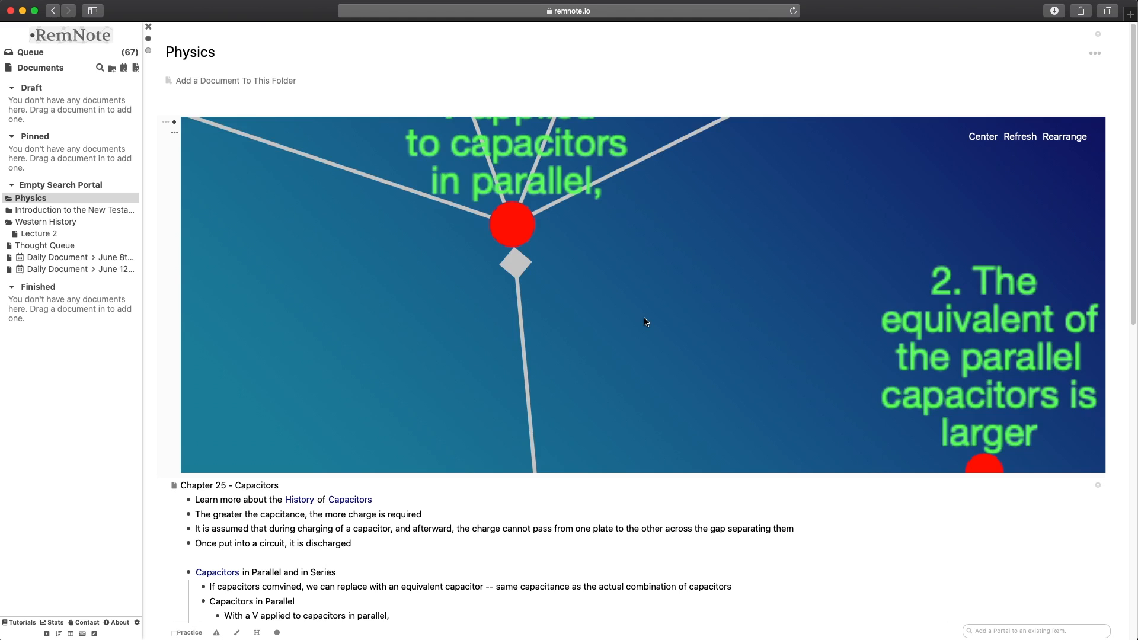
# Step: Examine the Capacitors in Series branch and its Important Ideas nodes up close, and recenter the Physics graph
pyautogui.moveTo(643, 326); pyautogui.dragTo(566, 174)
pyautogui.moveTo(606, 423); pyautogui.dragTo(674, 211)
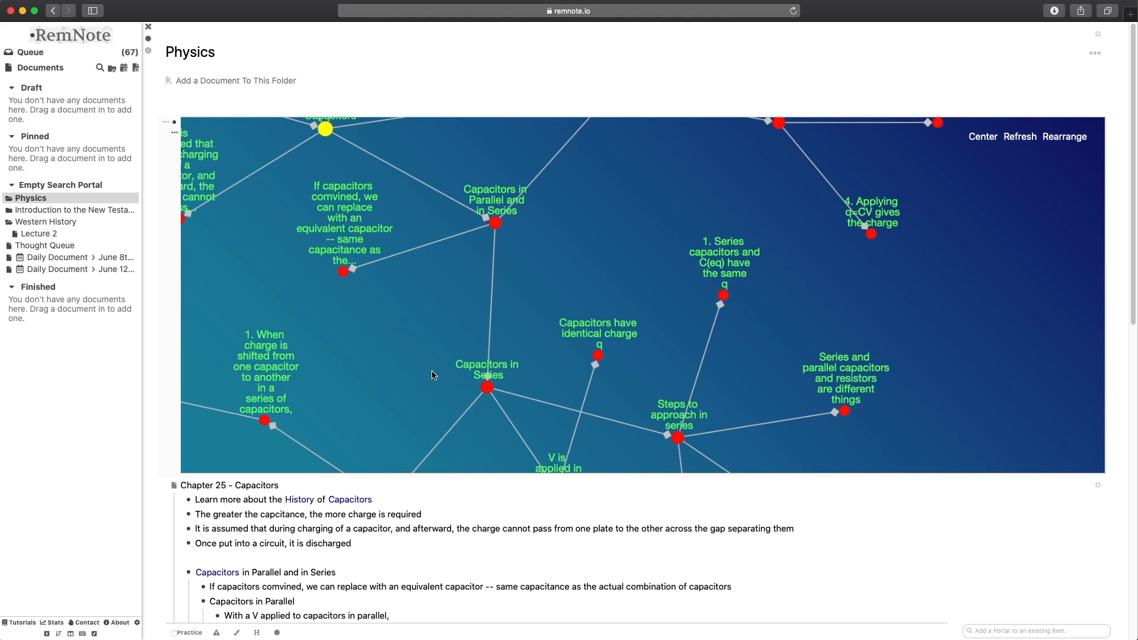
pyautogui.moveTo(432, 375); pyautogui.dragTo(641, 121)
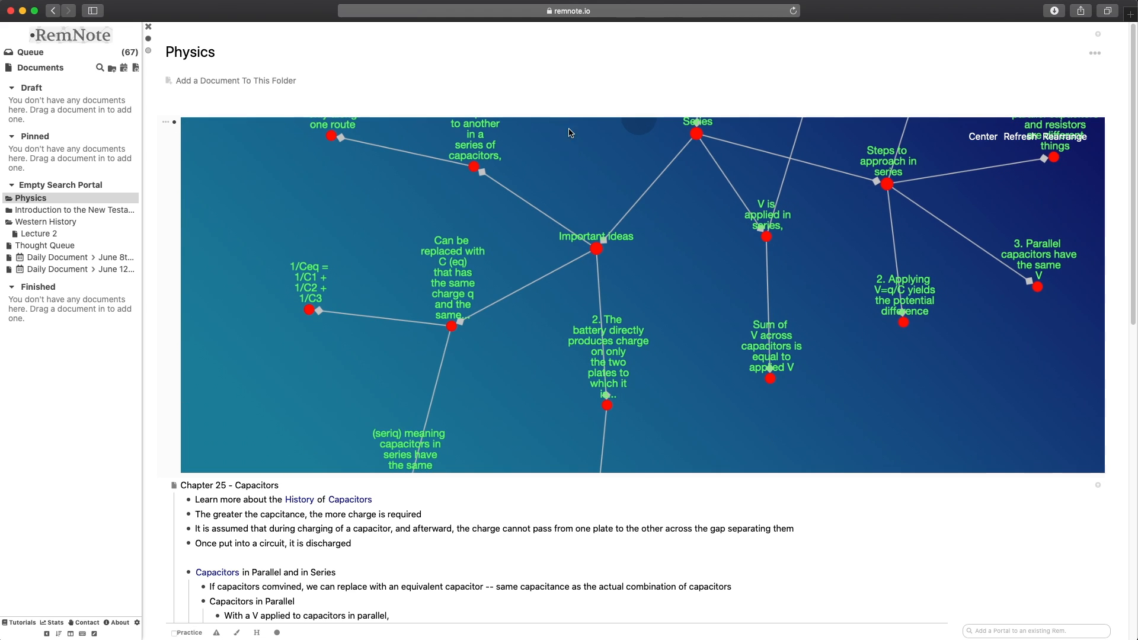
pyautogui.moveTo(570, 133); pyautogui.dragTo(579, 262)
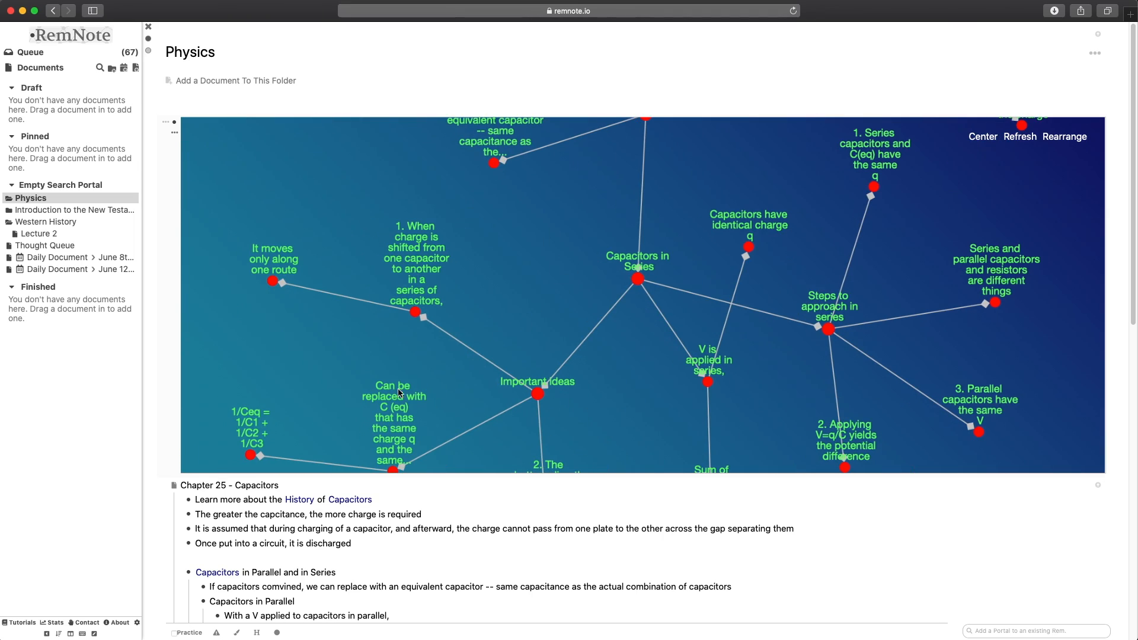
pyautogui.click(983, 138)
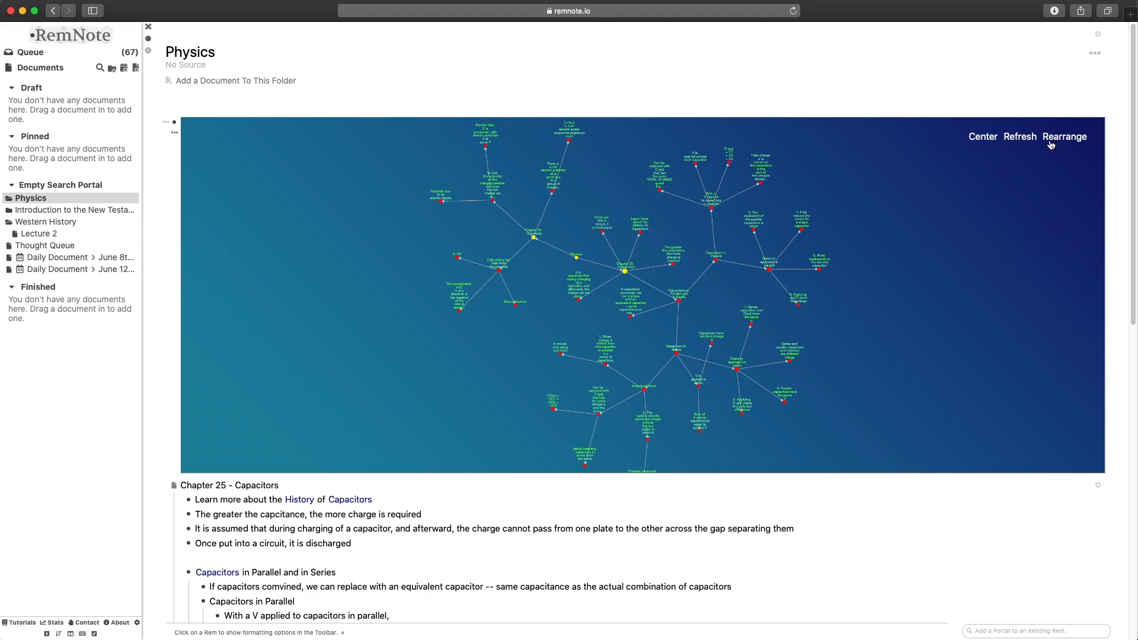
# Step: Inspect the Chapter 24, Chapter 25 and Capacitors in Parallel nodes up close, and bring the whole graph back into view
pyautogui.scroll(5, 683, 229)
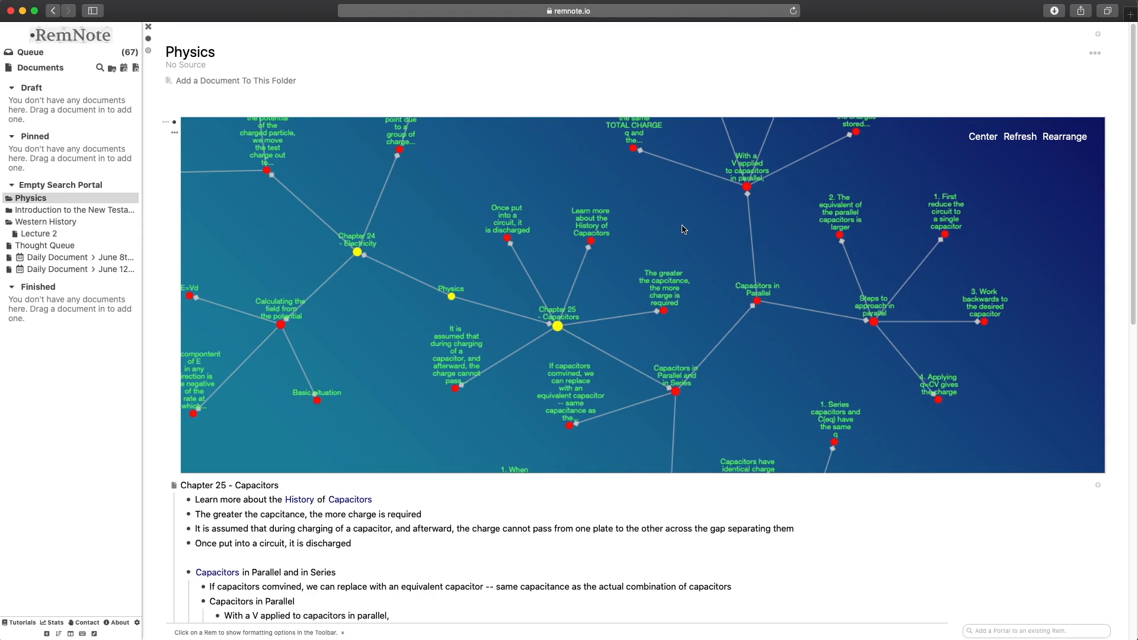
pyautogui.moveTo(682, 228); pyautogui.dragTo(590, 362)
pyautogui.moveTo(447, 190); pyautogui.dragTo(680, 159)
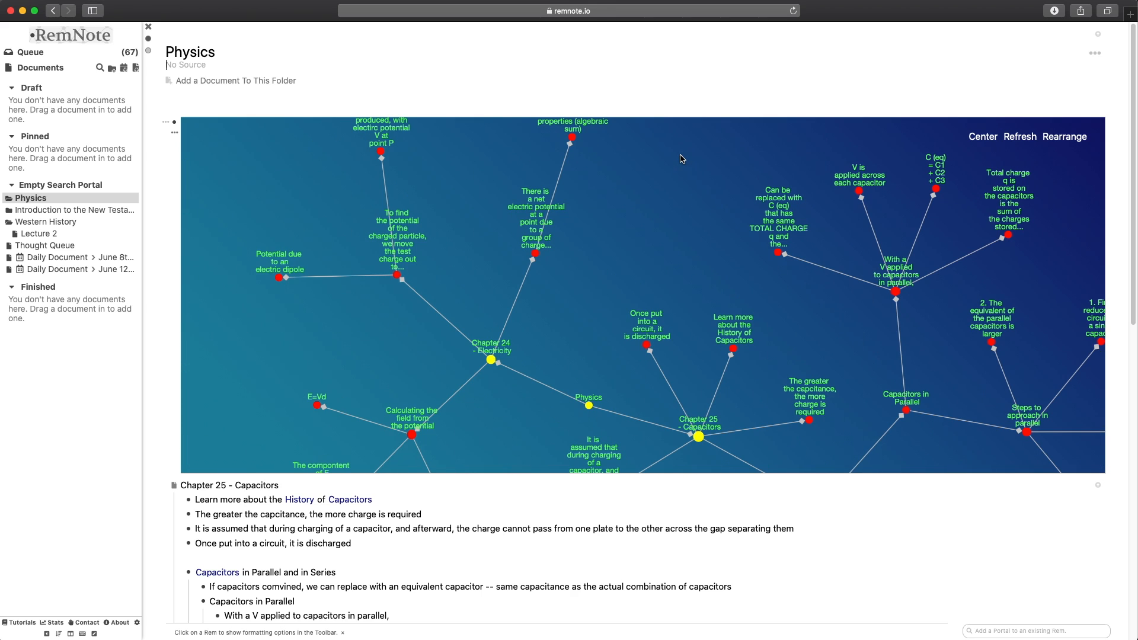
pyautogui.click(982, 137)
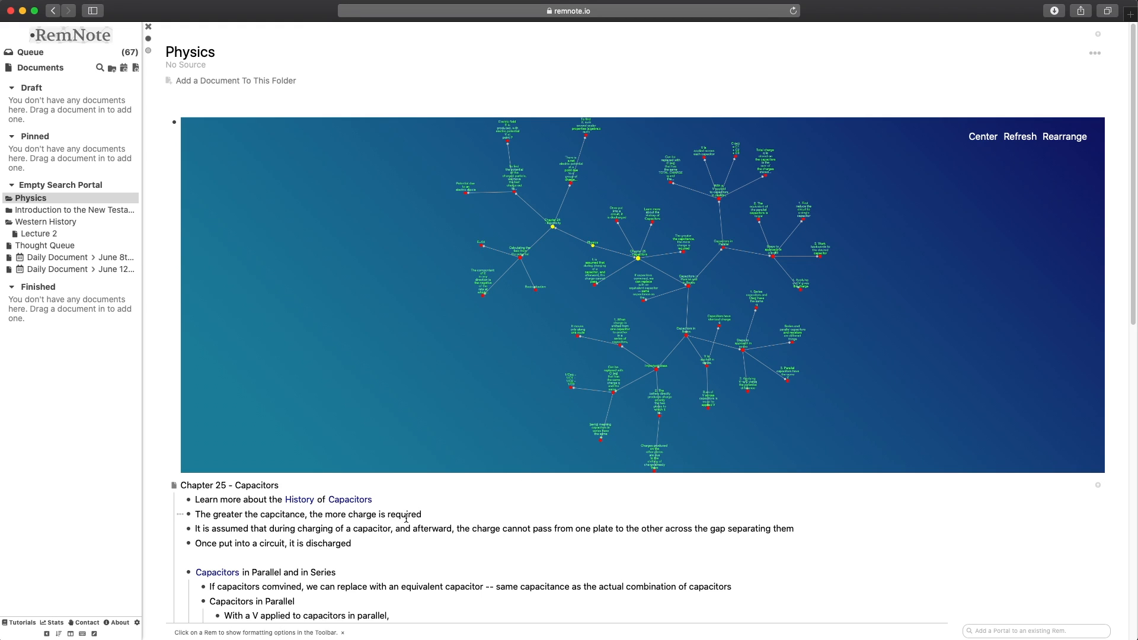
# Step: Rename the Chapter 25 heading as "Chapter 25 - Capacitors!" and refresh the graph
pyautogui.scroll(5, 640, 267)
pyautogui.moveTo(648, 262); pyautogui.dragTo(665, 344)
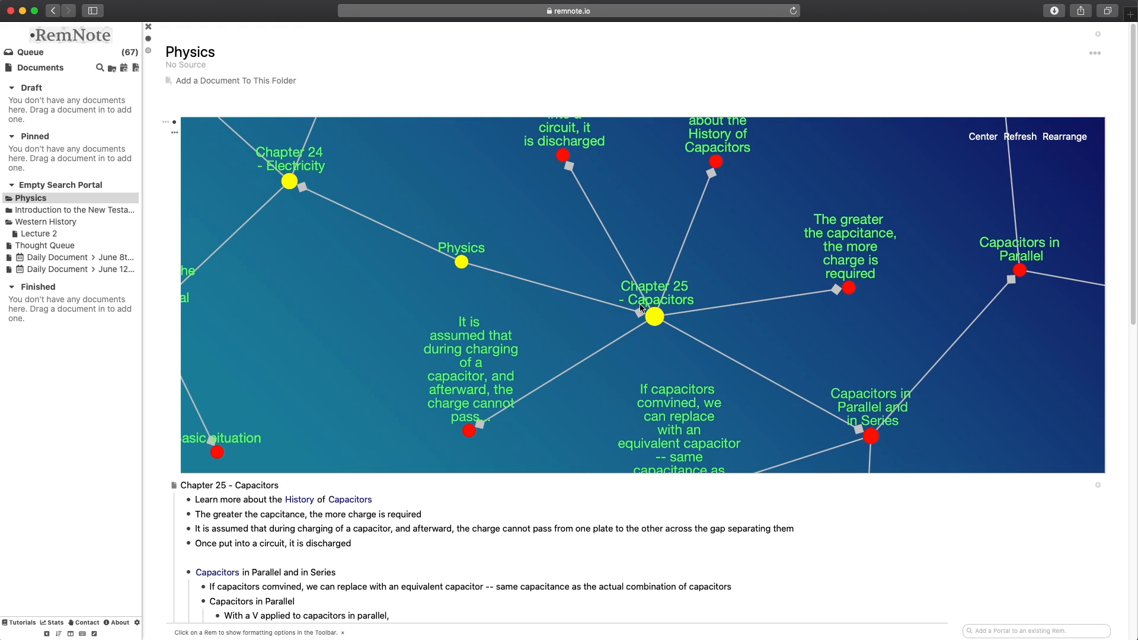
pyautogui.click(290, 483)
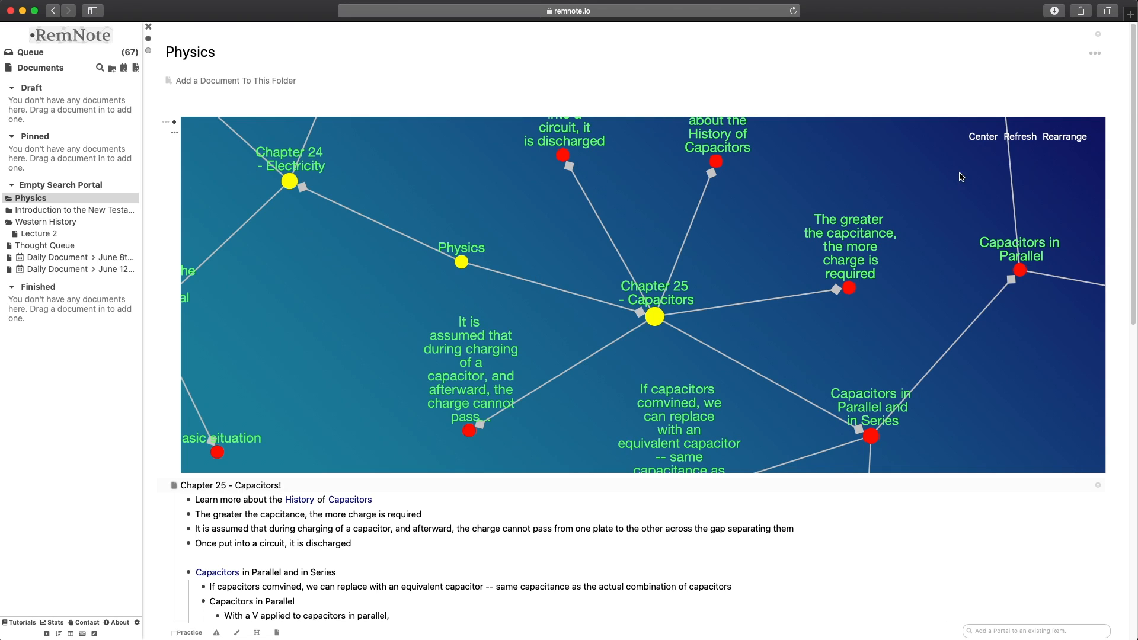
pyautogui.click(1026, 145)
# Step: Reposition the capacitor discharge, C (eq) replacement and net electric potential nodes by hand, and rearrange the whole graph automatically
pyautogui.scroll(-2, 791, 289)
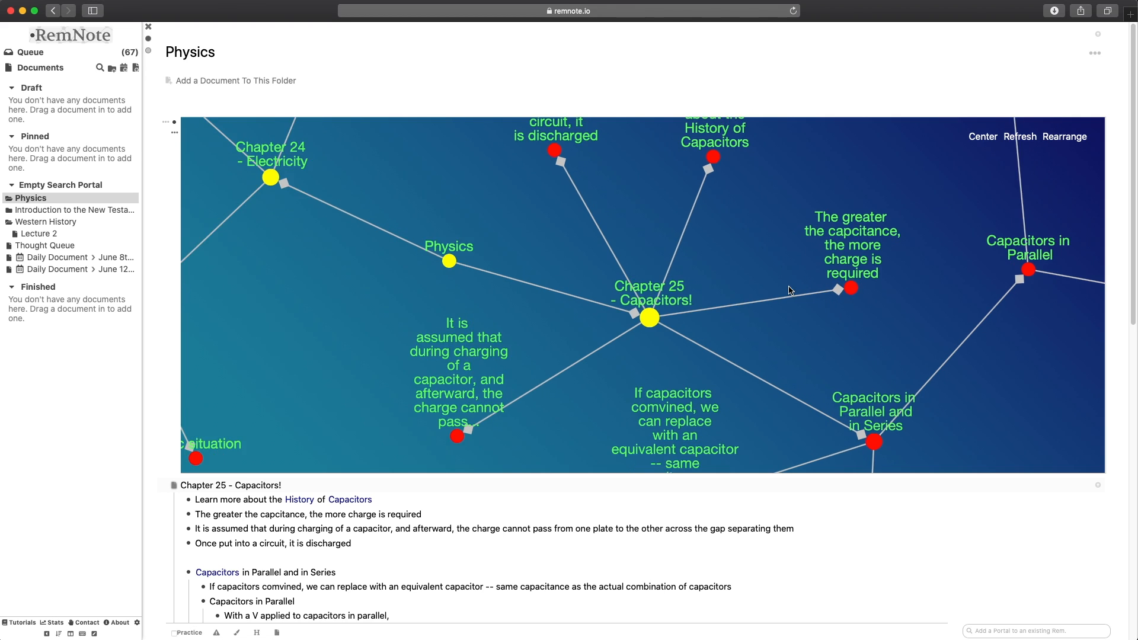
pyautogui.scroll(3, 790, 288)
pyautogui.scroll(-10, 790, 290)
pyautogui.scroll(10, 791, 289)
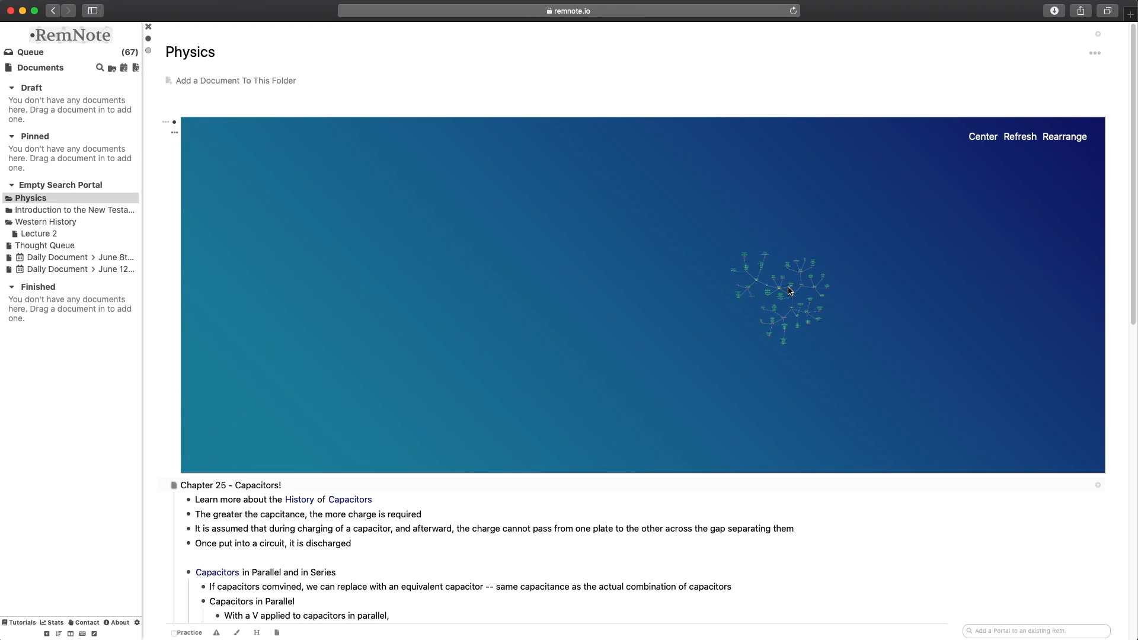
pyautogui.scroll(4, 800, 282)
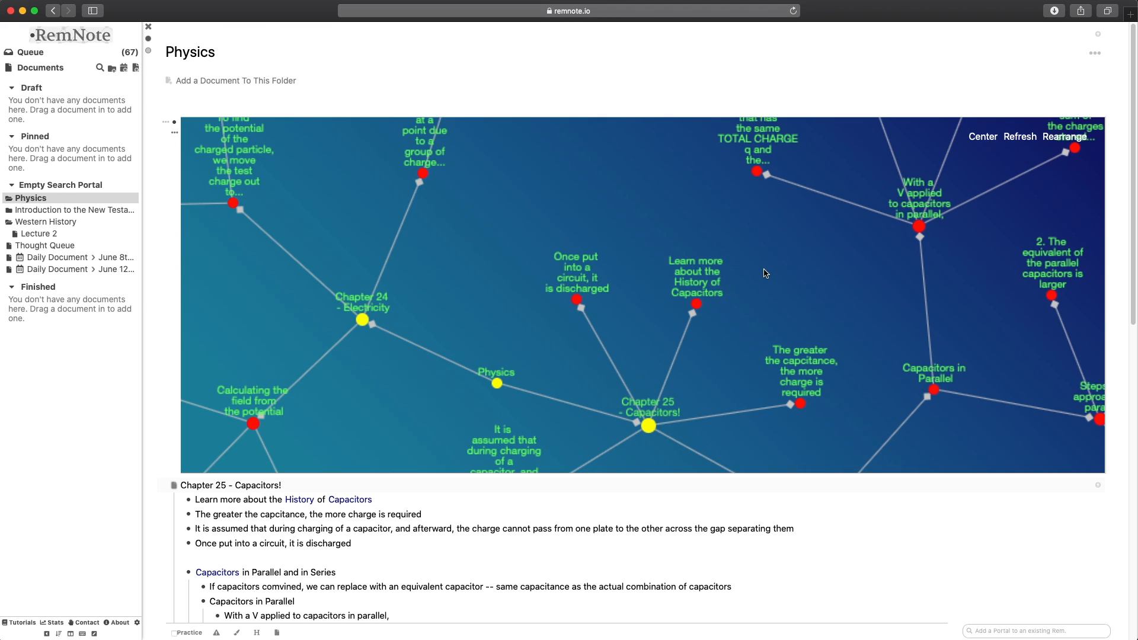
pyautogui.scroll(3, 803, 297)
pyautogui.moveTo(803, 297); pyautogui.dragTo(803, 299)
pyautogui.moveTo(799, 196); pyautogui.dragTo(792, 295)
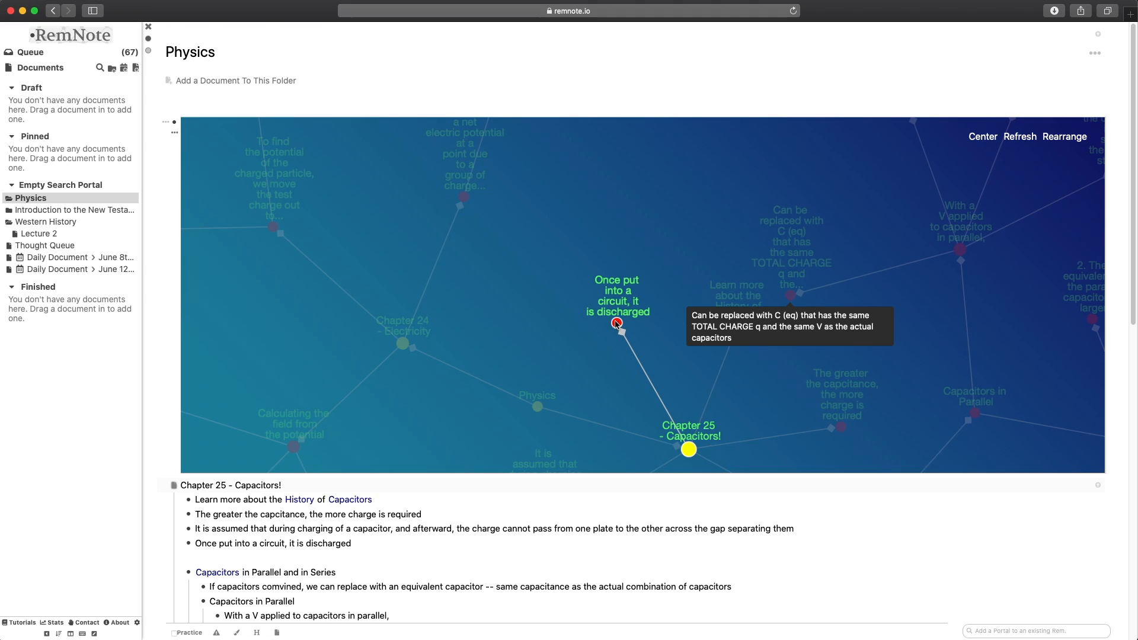
pyautogui.moveTo(617, 323); pyautogui.dragTo(546, 243)
pyautogui.moveTo(464, 197); pyautogui.dragTo(507, 293)
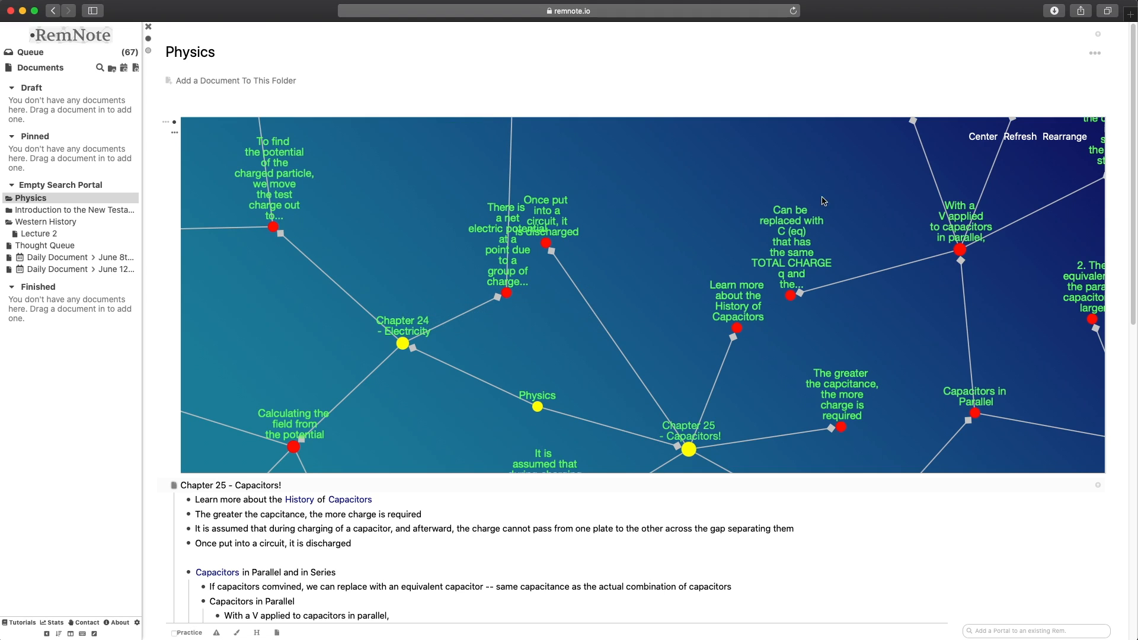
pyautogui.click(1068, 146)
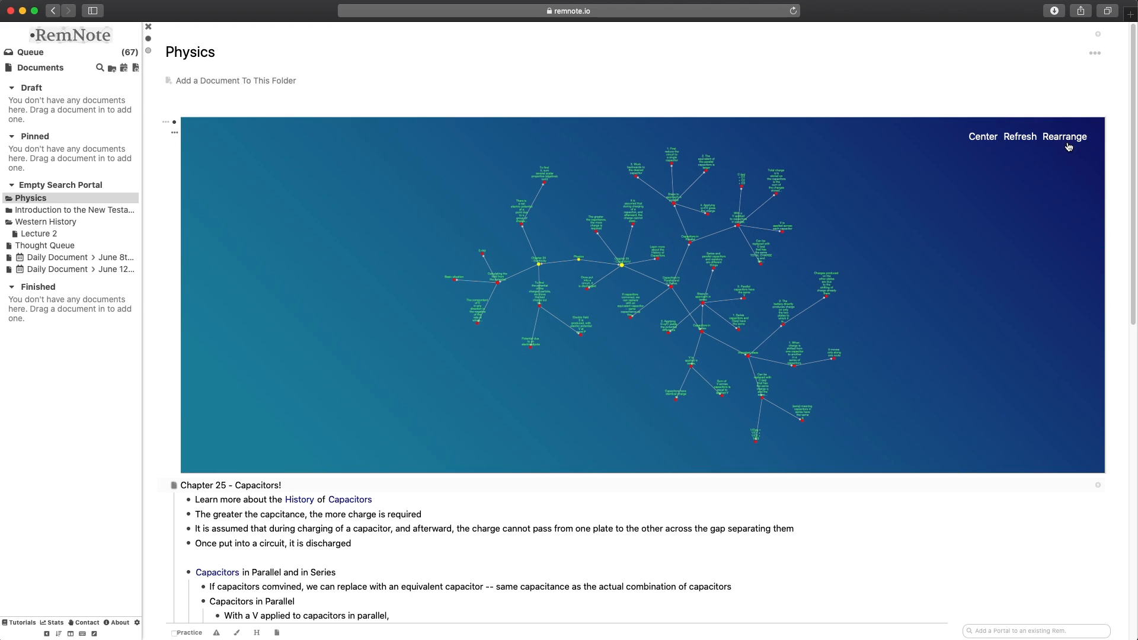
pyautogui.click(1061, 138)
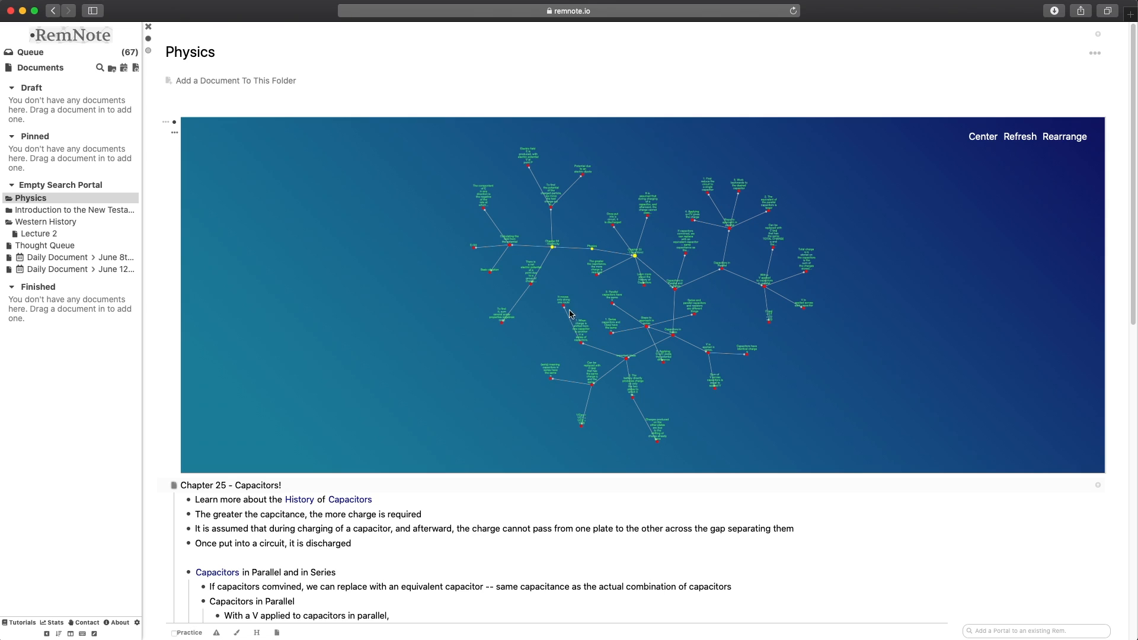
# Step: Pull the "It moves only along one route" node and three parallel-capacitor nodes far away from their branches, and rearrange the graph automatically
pyautogui.moveTo(564, 306); pyautogui.dragTo(416, 363)
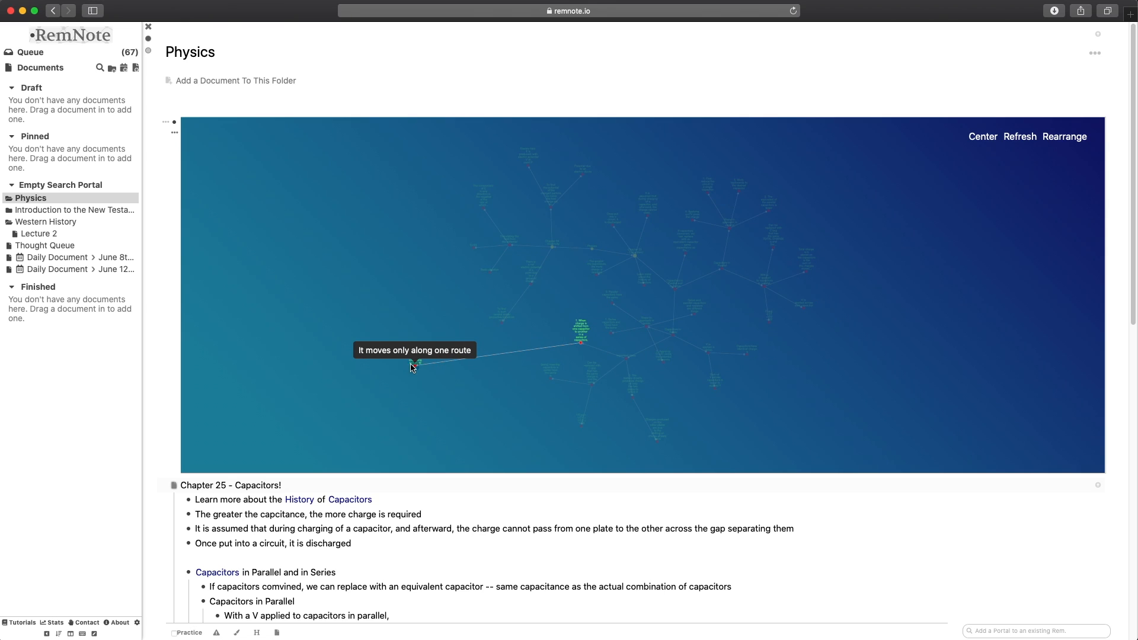
pyautogui.click(1063, 139)
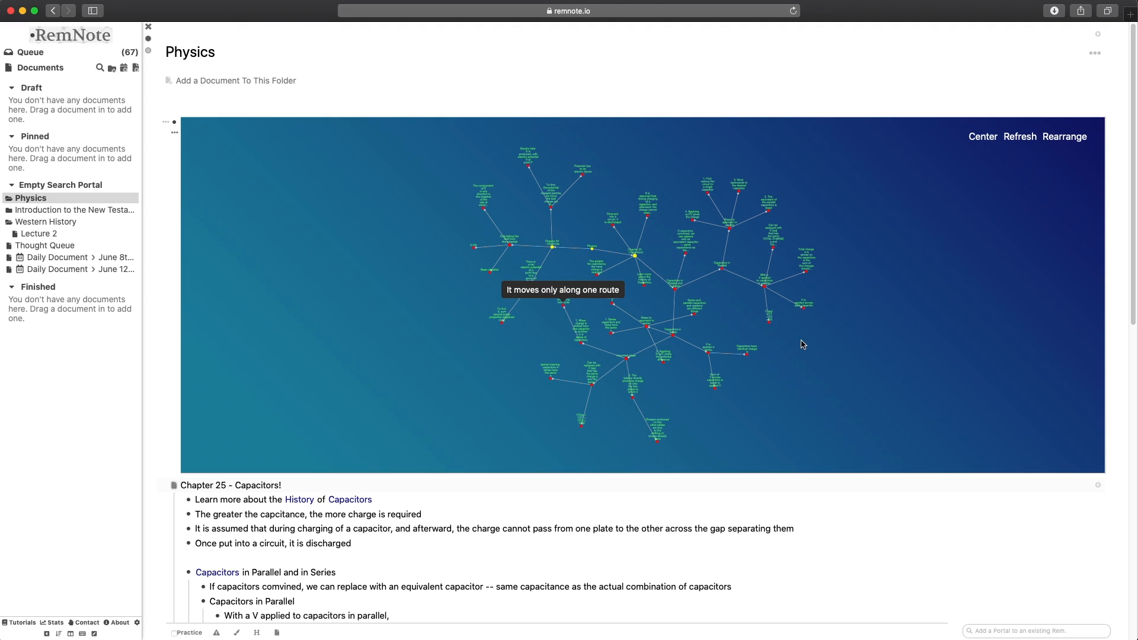
pyautogui.moveTo(803, 307); pyautogui.dragTo(1033, 391)
pyautogui.moveTo(771, 325); pyautogui.dragTo(1001, 253)
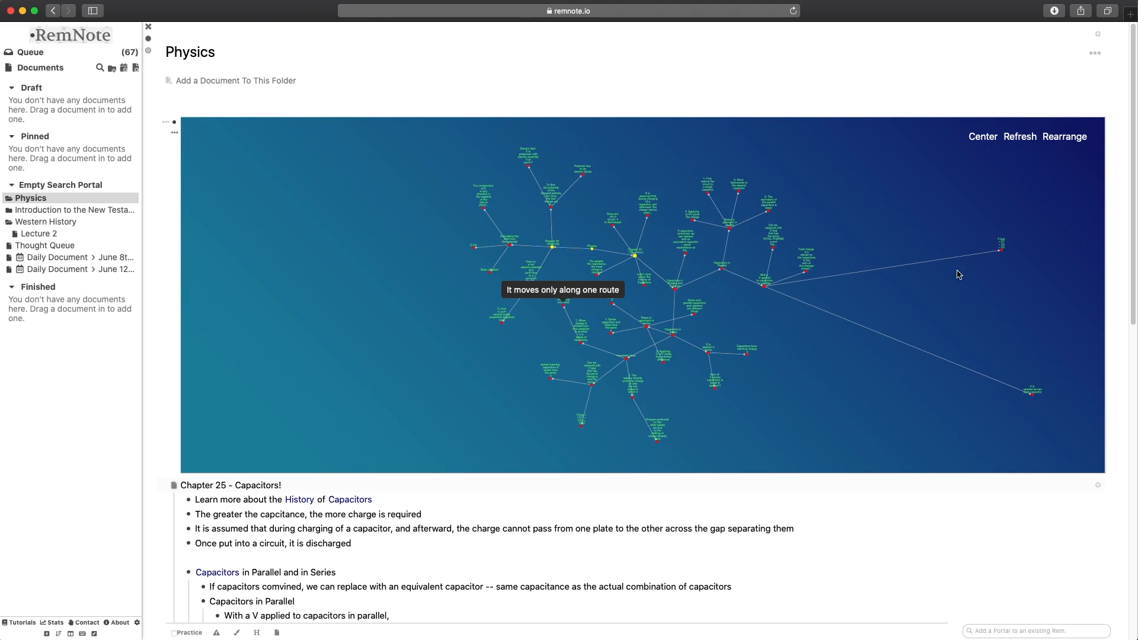
pyautogui.moveTo(770, 210); pyautogui.dragTo(756, 212)
pyautogui.moveTo(756, 213); pyautogui.dragTo(844, 434)
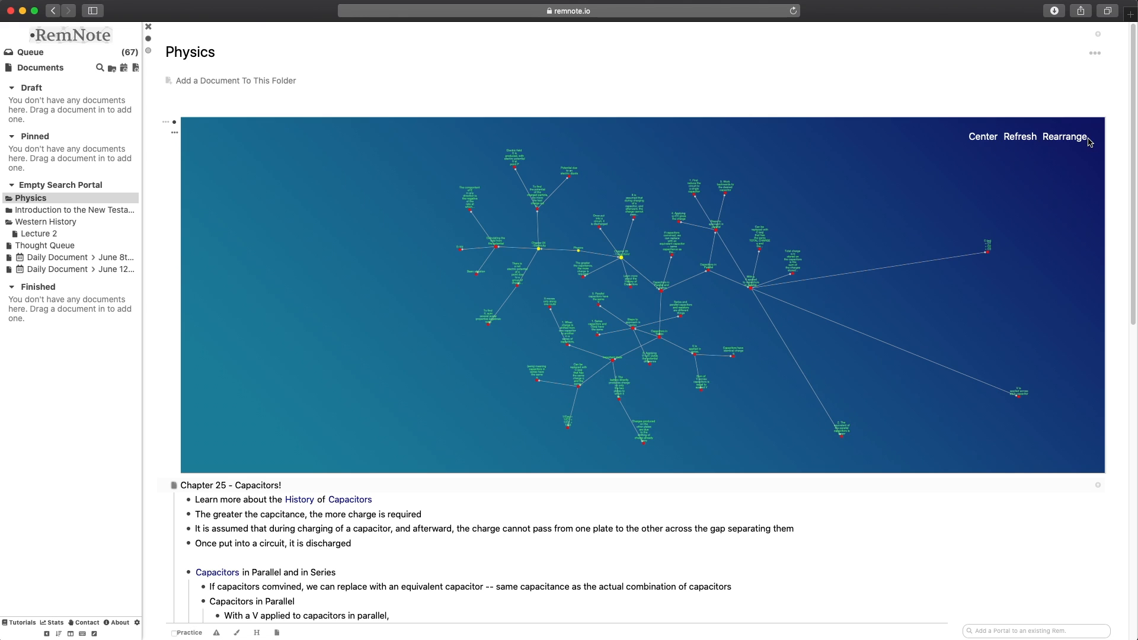
pyautogui.click(1066, 139)
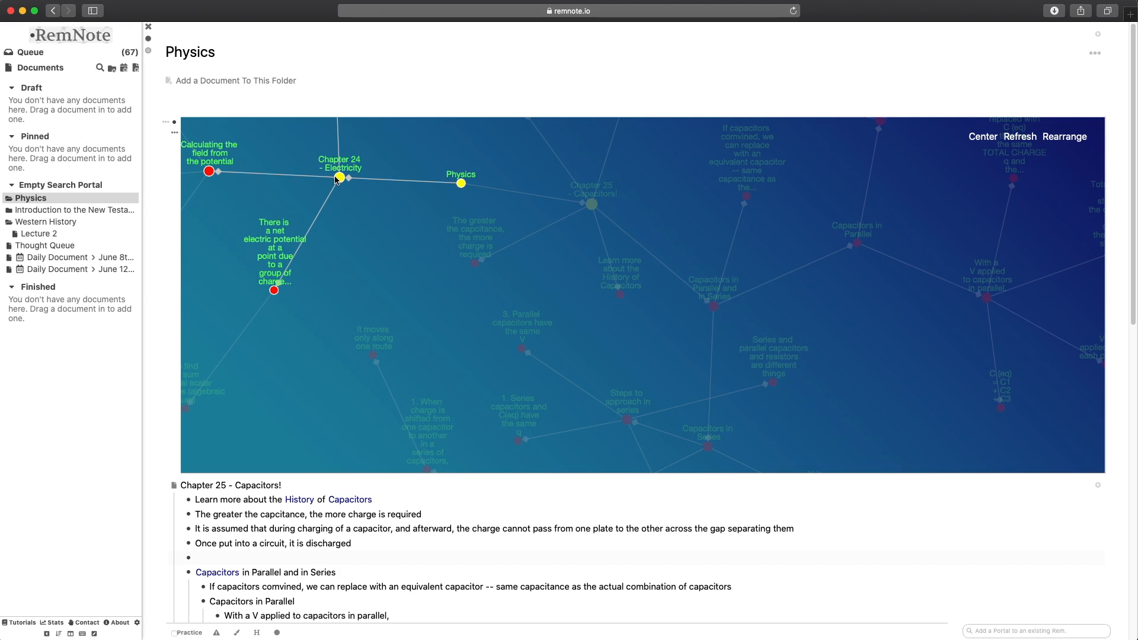
# Step: Move the Physics, E=Vd and Basic situation nodes far away from their places in the graph
pyautogui.moveTo(353, 205); pyautogui.dragTo(377, 339)
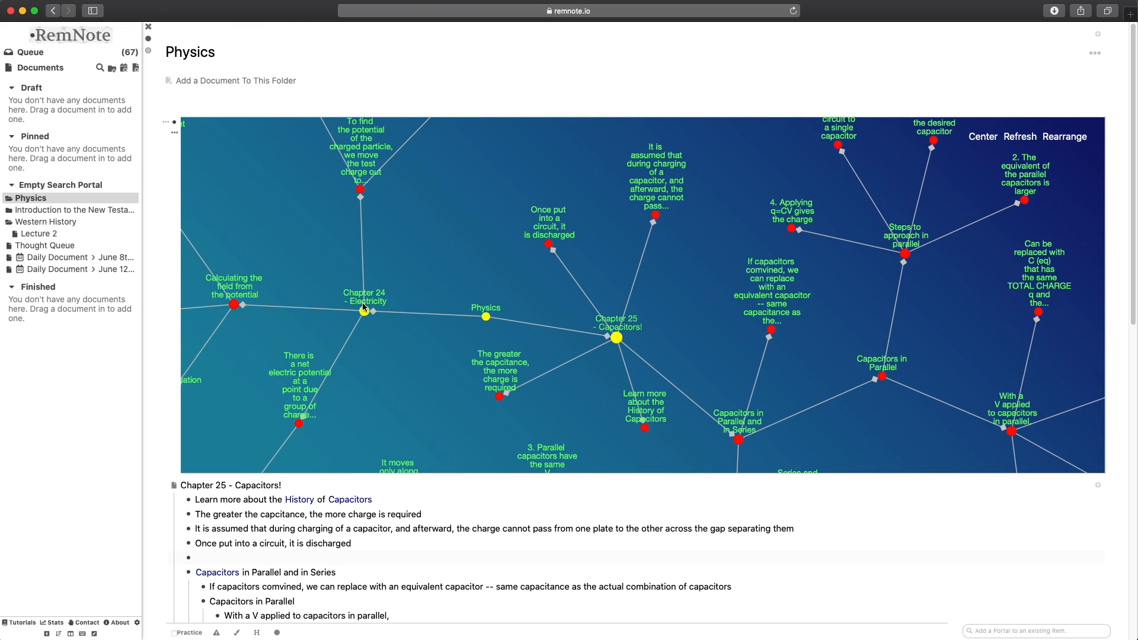
pyautogui.scroll(-5, 643, 190)
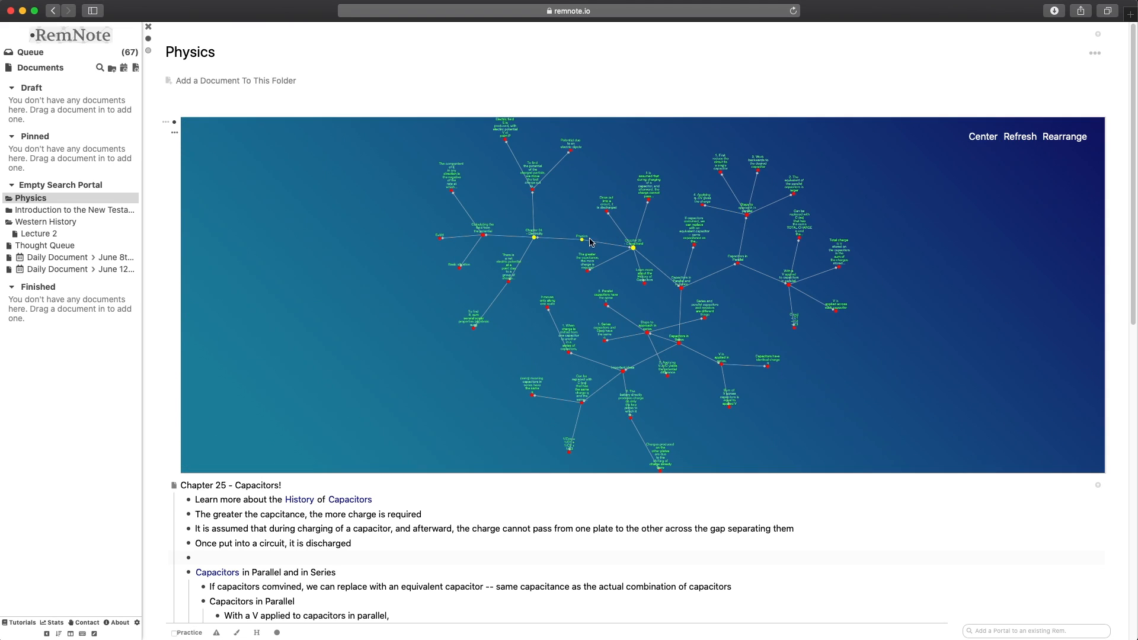
pyautogui.moveTo(583, 240); pyautogui.dragTo(362, 261)
pyautogui.moveTo(439, 238); pyautogui.dragTo(420, 390)
pyautogui.moveTo(460, 268); pyautogui.dragTo(690, 144)
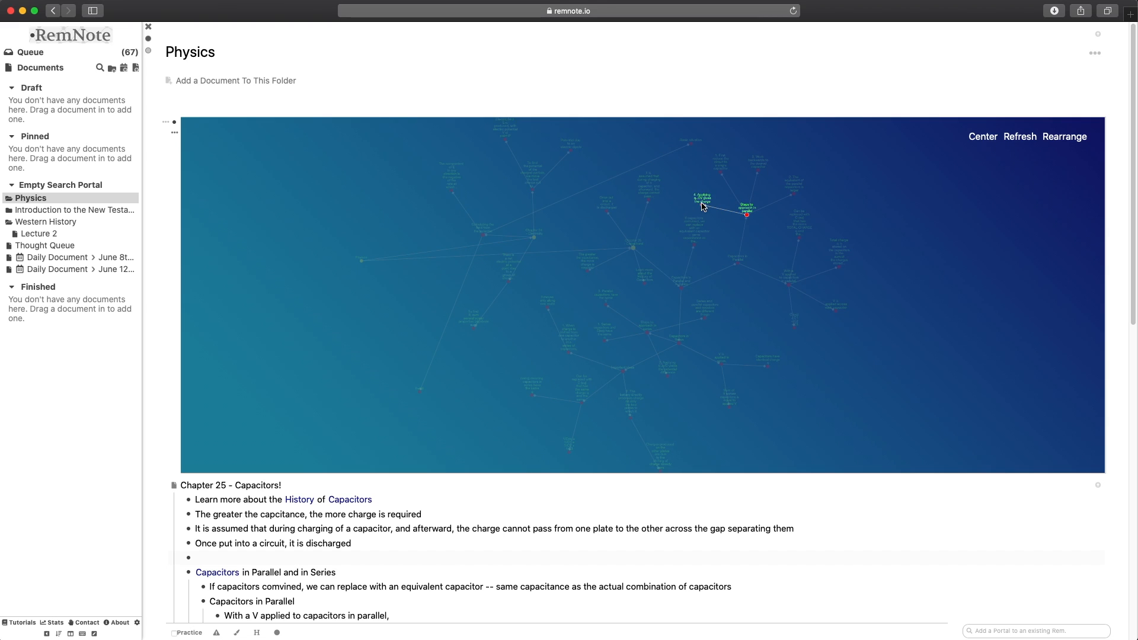
# Step: Scatter the Steps to approach in series, Capacitors in Series, and Capacitors in Parallel and in Series nodes, along with several neighbouring nodes
pyautogui.moveTo(703, 205); pyautogui.dragTo(832, 431)
pyautogui.moveTo(649, 333); pyautogui.dragTo(1023, 329)
pyautogui.moveTo(605, 341); pyautogui.dragTo(1020, 409)
pyautogui.moveTo(679, 343); pyautogui.dragTo(957, 403)
pyautogui.moveTo(704, 318); pyautogui.dragTo(1040, 257)
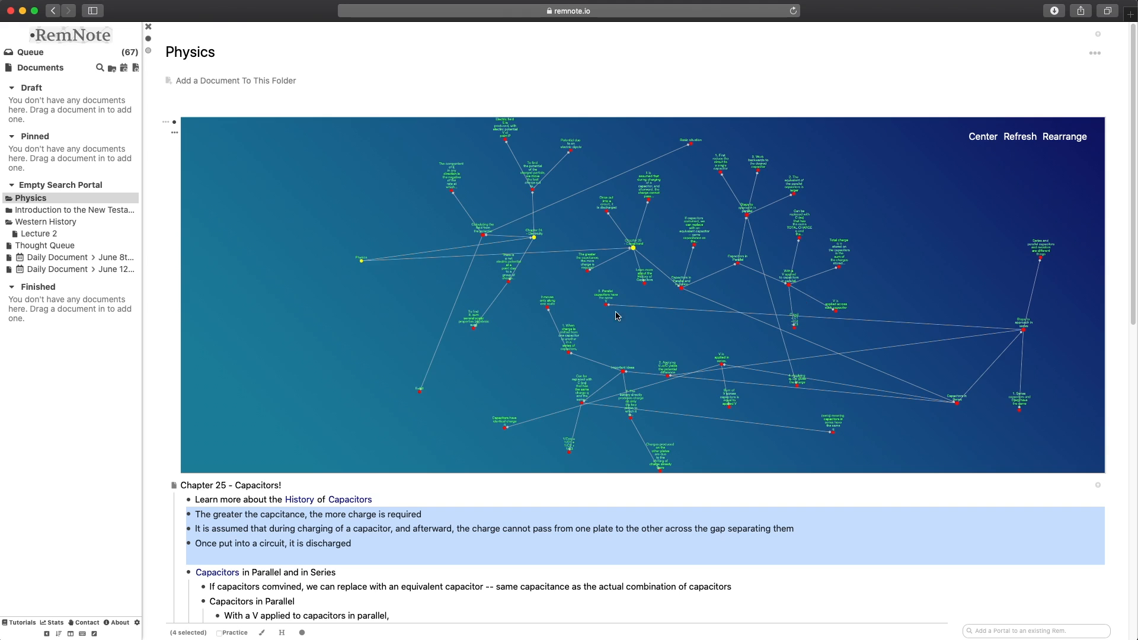
pyautogui.moveTo(606, 305); pyautogui.dragTo(982, 244)
pyautogui.moveTo(682, 288); pyautogui.dragTo(927, 298)
pyautogui.moveTo(788, 285); pyautogui.dragTo(918, 187)
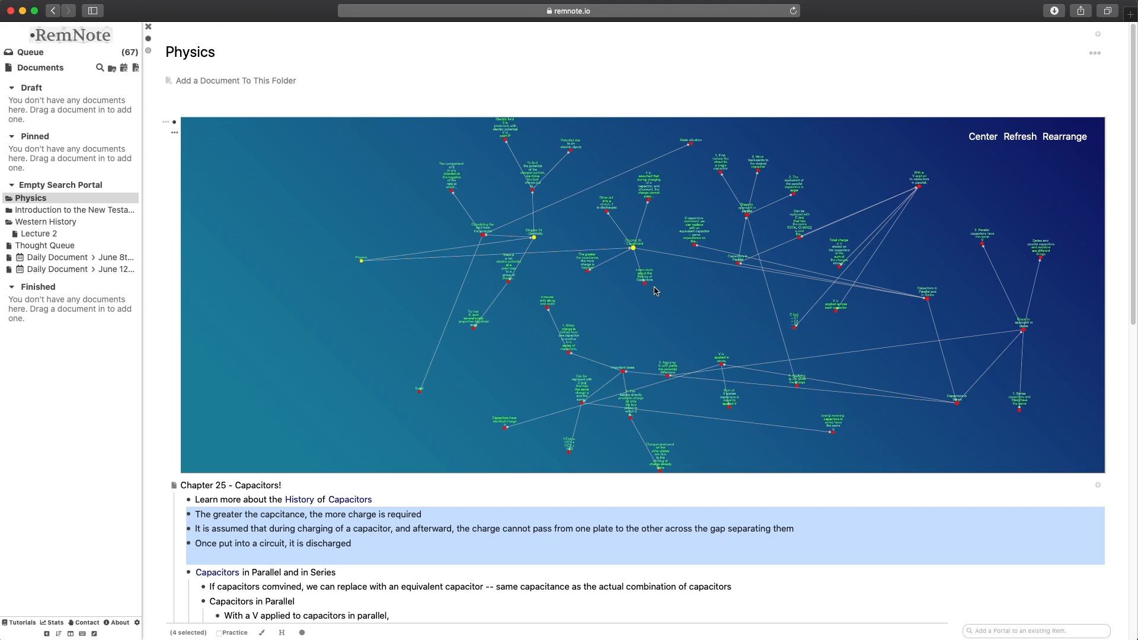
# Step: Tangle the History of Capacitors, Capacitors in Parallel and "When charge is shifted" nodes with others, and rearrange the graph automatically
pyautogui.moveTo(644, 283); pyautogui.dragTo(699, 357)
pyautogui.moveTo(738, 263); pyautogui.dragTo(699, 341)
pyautogui.moveTo(694, 245); pyautogui.dragTo(634, 323)
pyautogui.moveTo(750, 194); pyautogui.dragTo(723, 185)
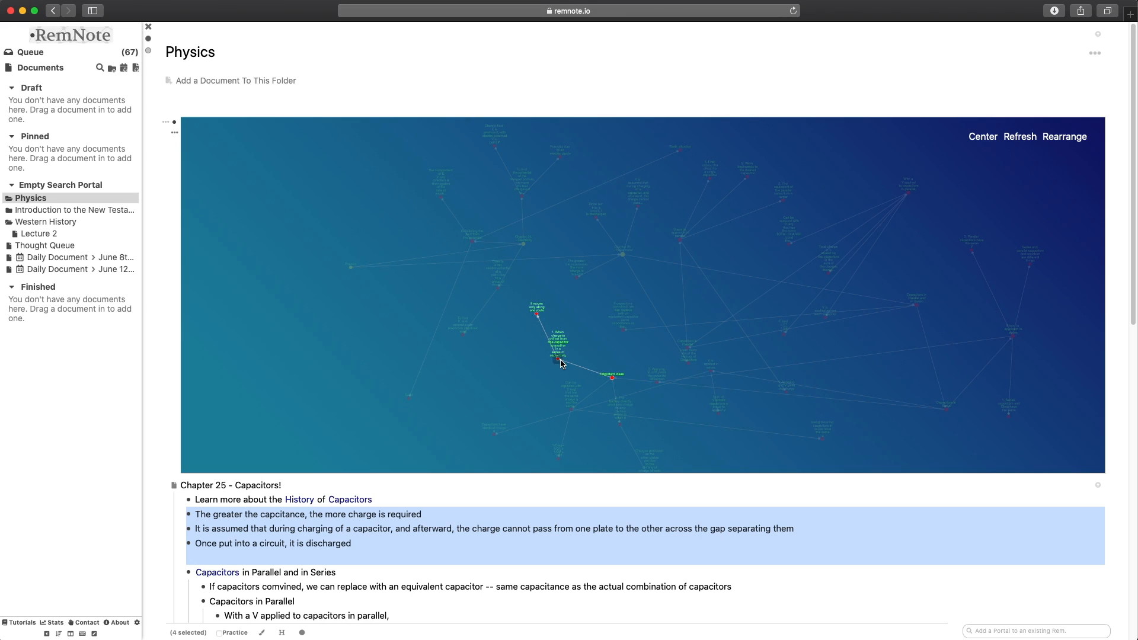
pyautogui.moveTo(560, 360); pyautogui.dragTo(438, 392)
pyautogui.click(34, 474)
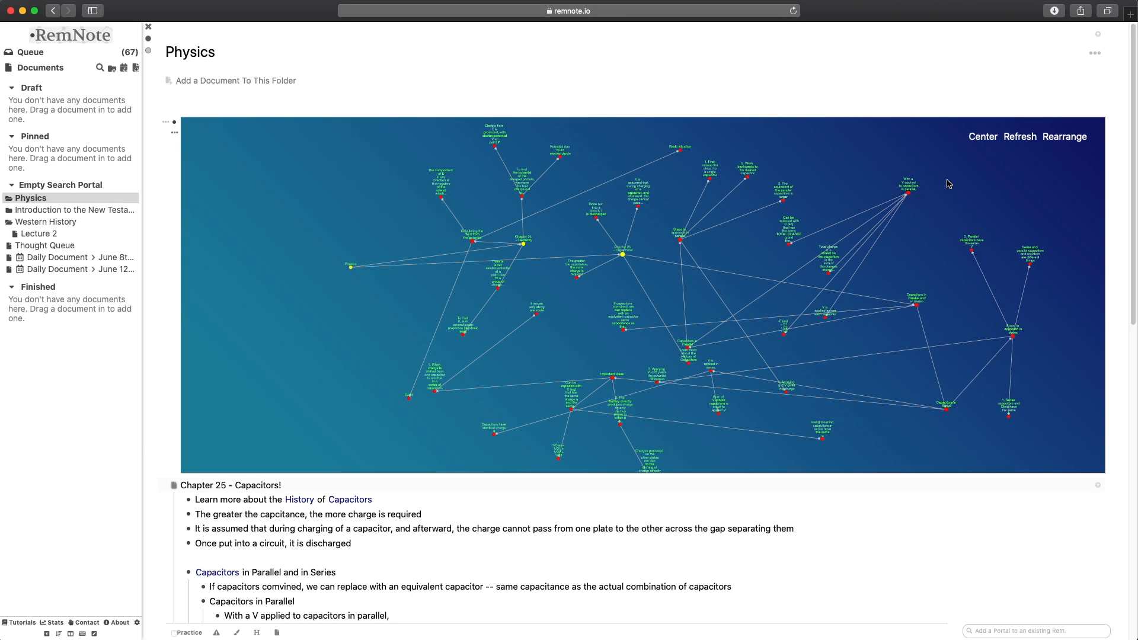
pyautogui.click(1070, 137)
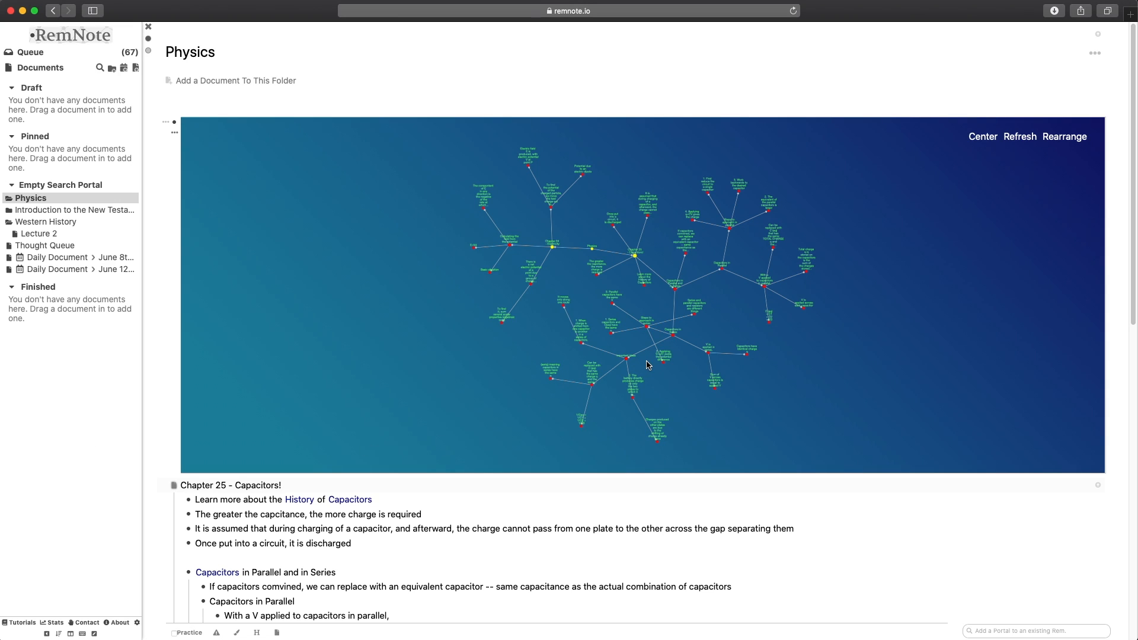
# Step: Recenter the graph, collapse the Chapter 25 - Capacitors! and Chapter 24 - Electricity Rems, and refresh the graph
pyautogui.scroll(3, 654, 347)
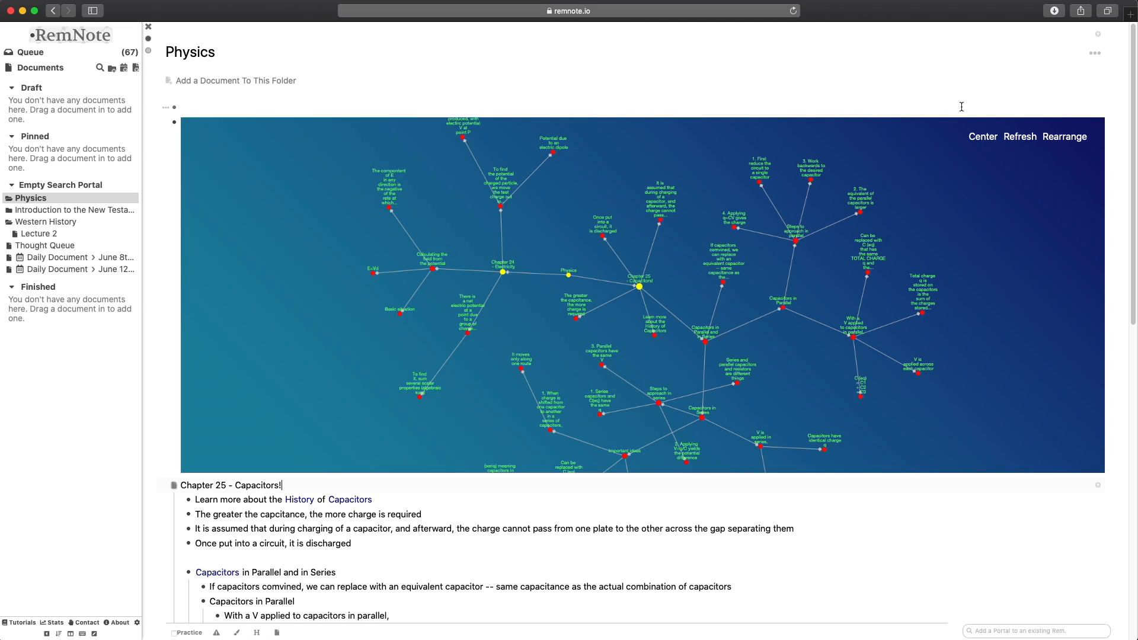
pyautogui.click(982, 137)
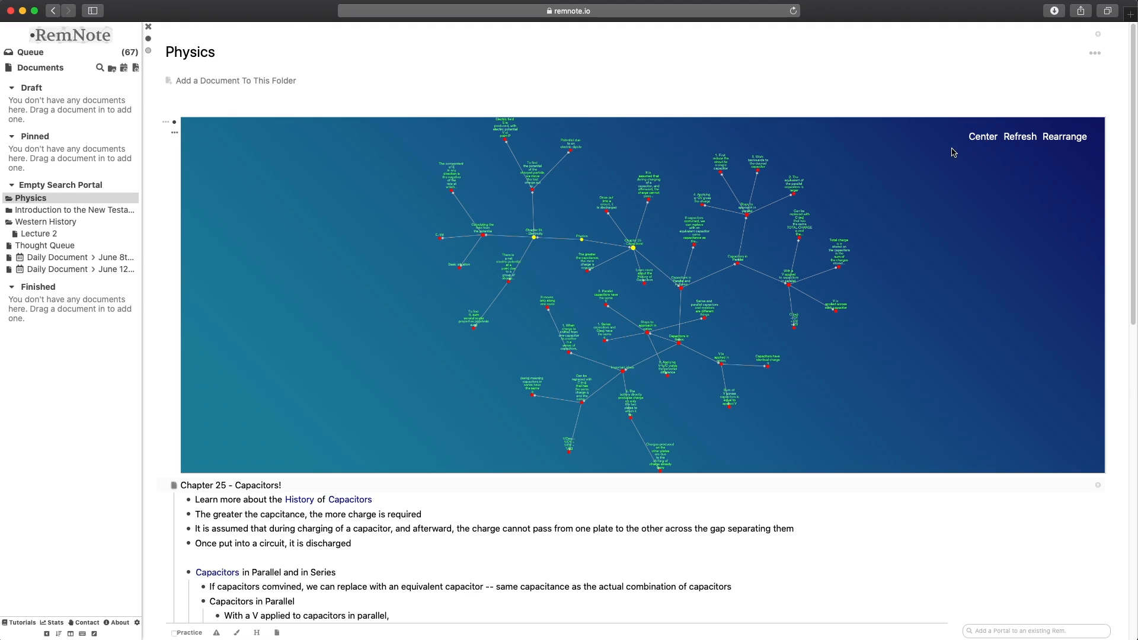
pyautogui.click(165, 487)
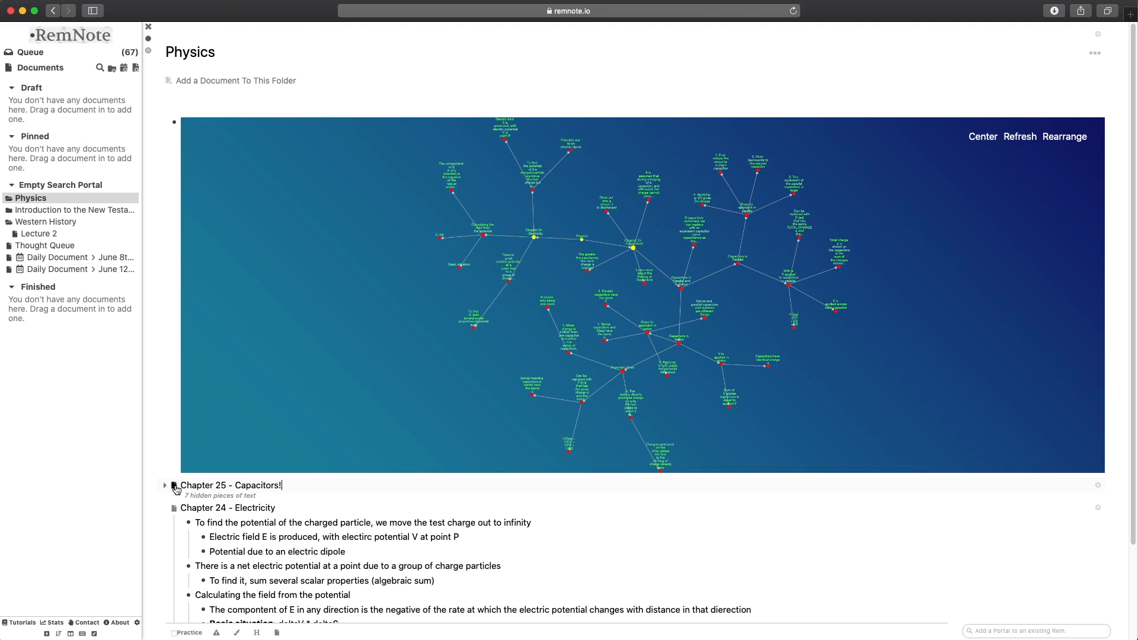
pyautogui.click(165, 509)
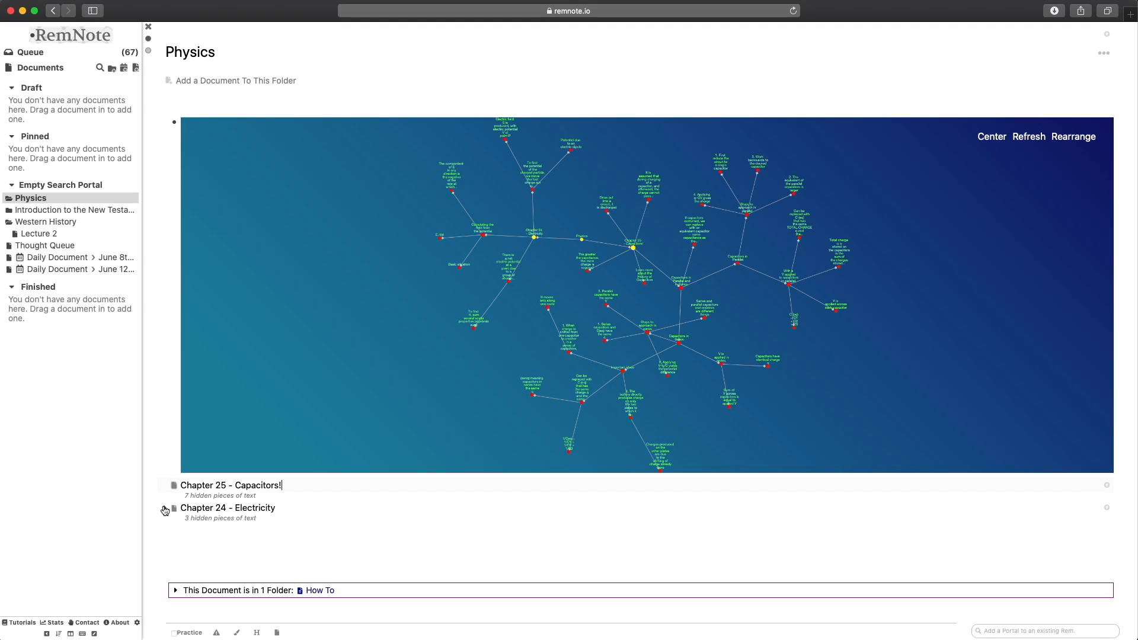
pyautogui.click(1043, 137)
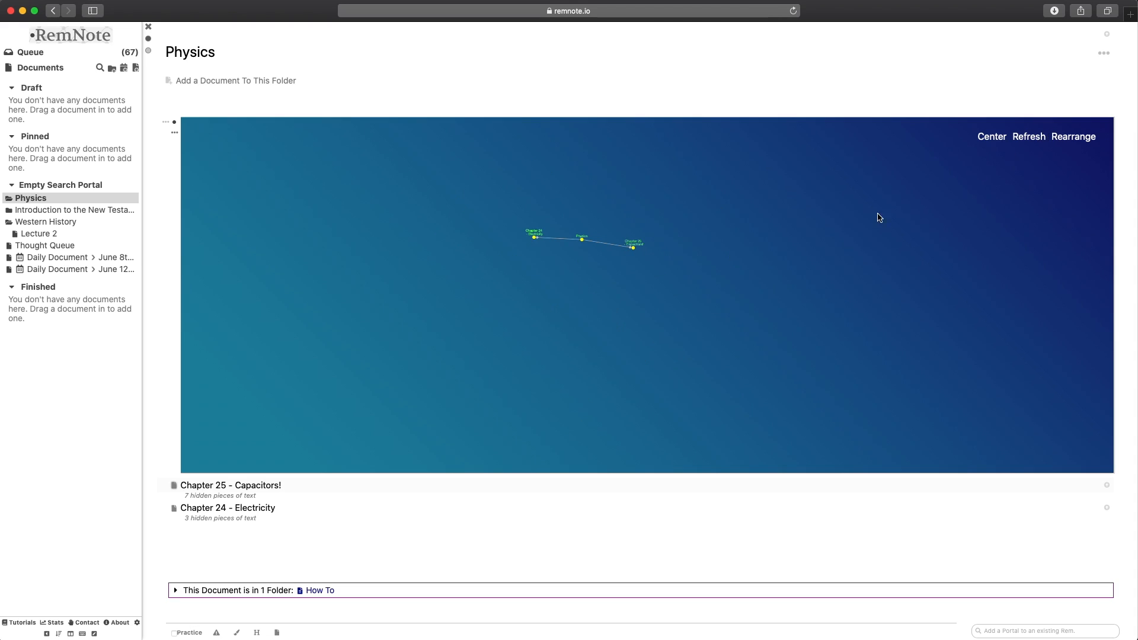
# Step: Expand the Chapter 24 - Electricity Rem and refresh the graph to include its first-level Rems
pyautogui.click(166, 509)
pyautogui.click(1023, 136)
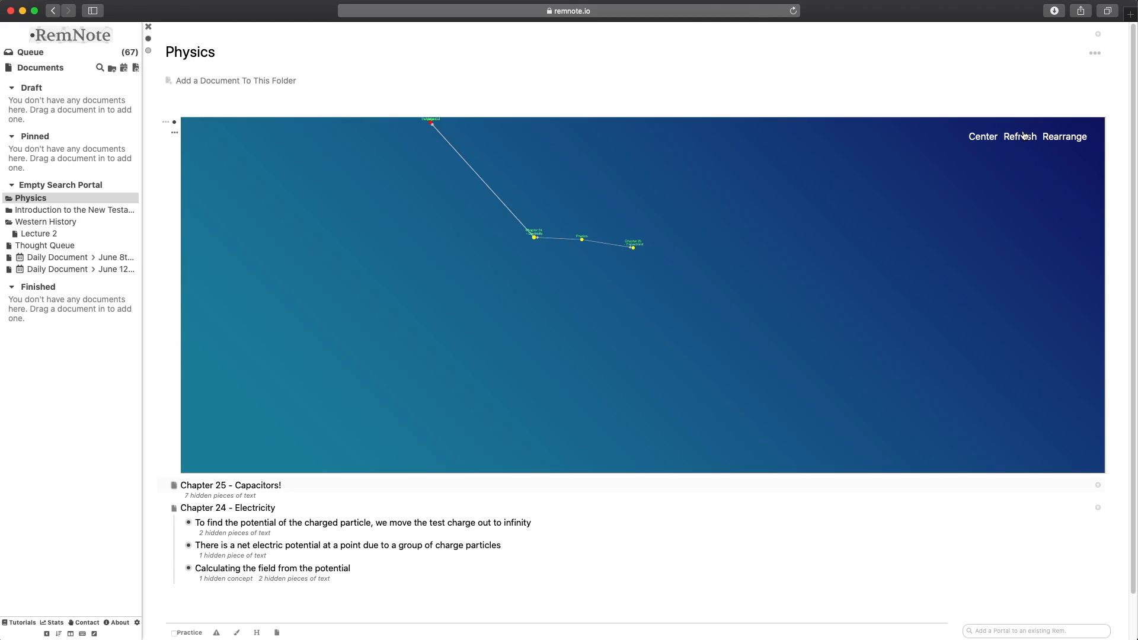
# Step: Rearrange the graph, expand the Chapter 25 - Capacitors! Rem, and refresh and rearrange the graph to include its child Rems
pyautogui.click(1067, 148)
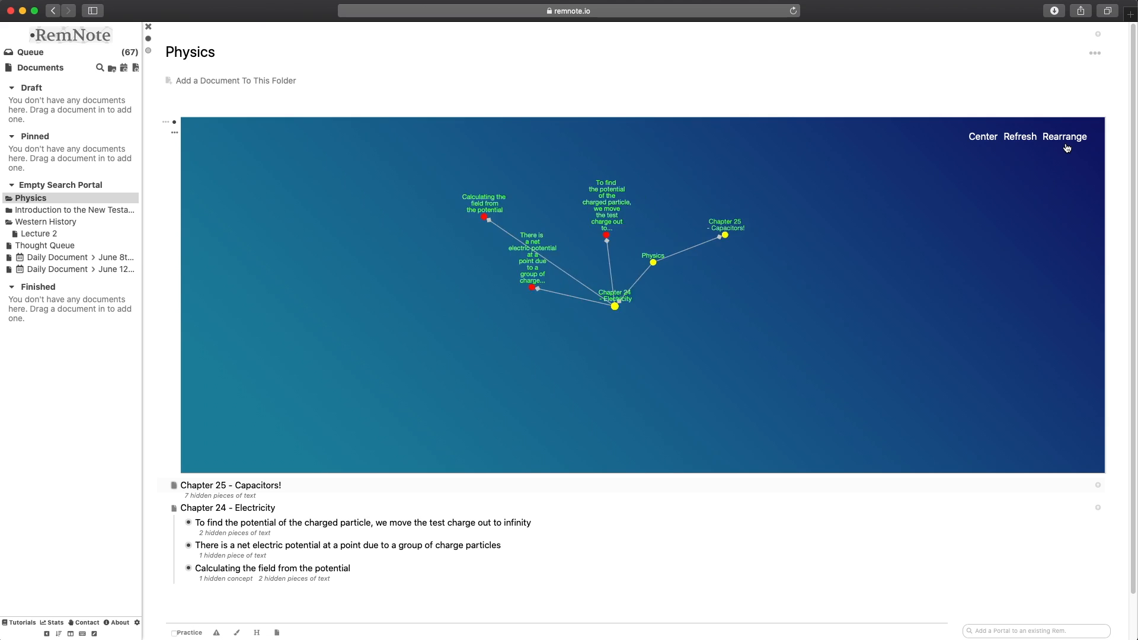
pyautogui.click(165, 486)
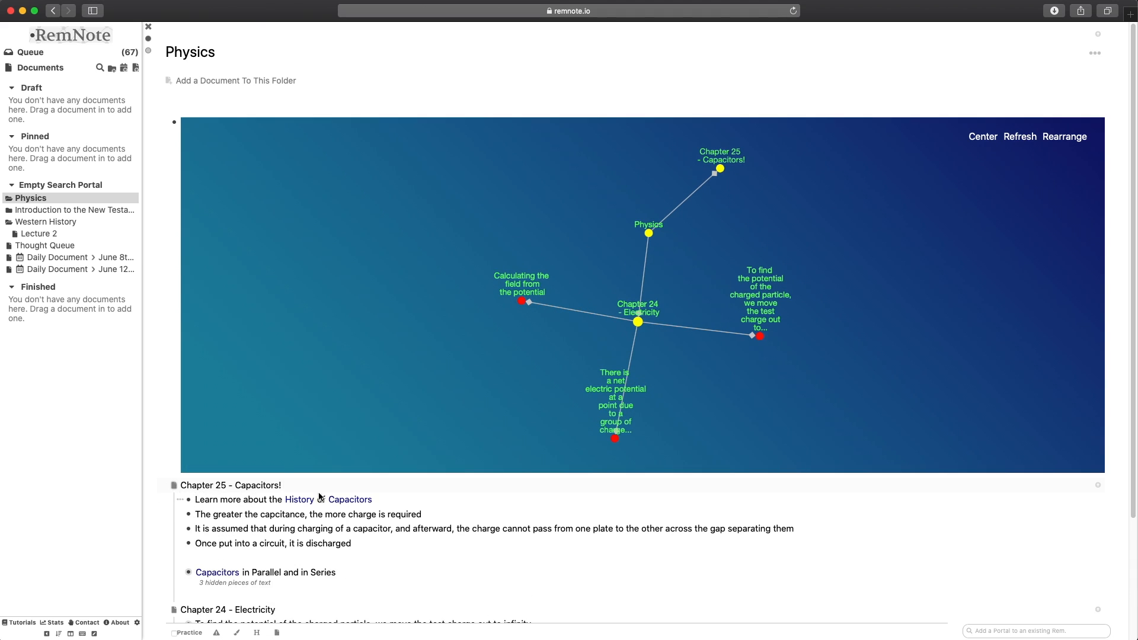
pyautogui.click(1006, 134)
pyautogui.click(1059, 138)
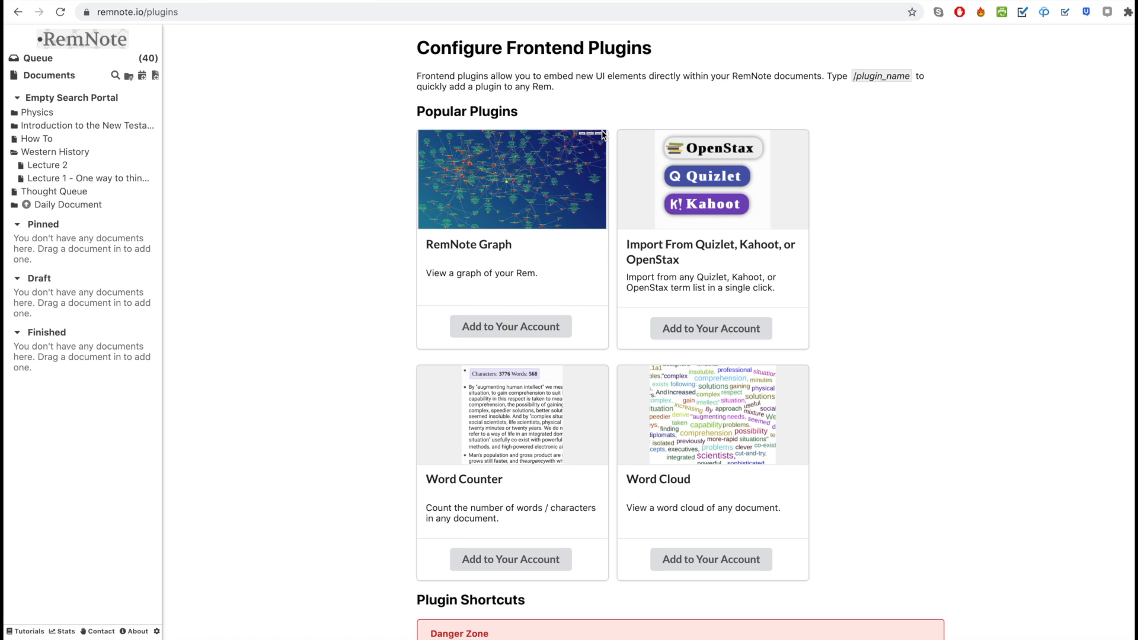
# Step: Add the RemNote Graph plugin to the account and insert it into an empty Rem below Chapter 24 - Electricity in the Physics folder
pyautogui.click(493, 327)
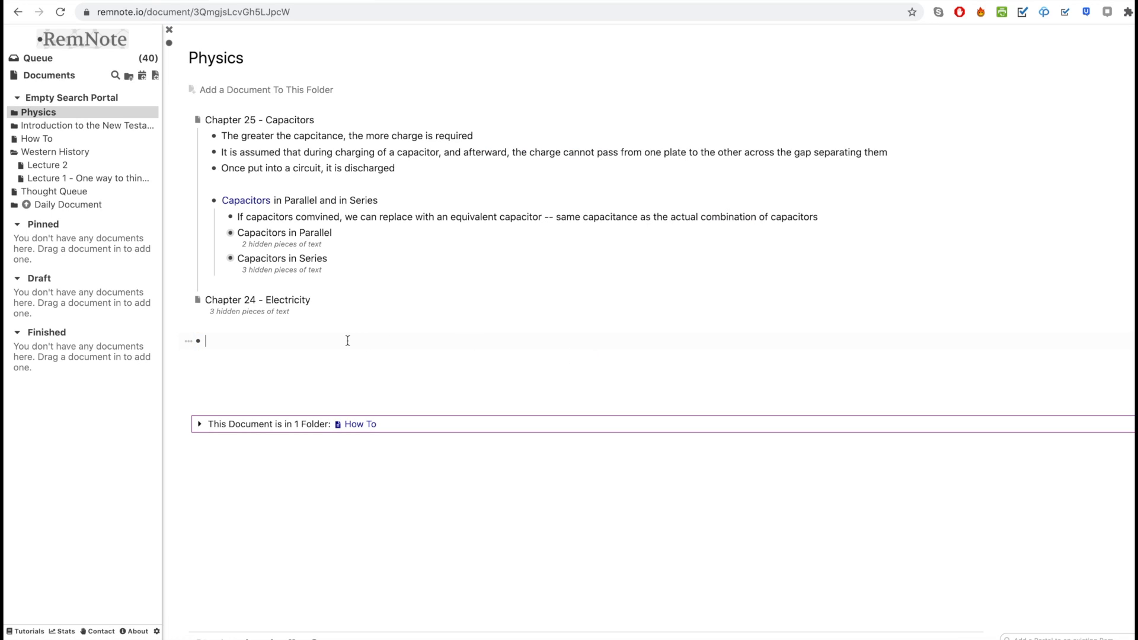
pyautogui.write('/plugin')
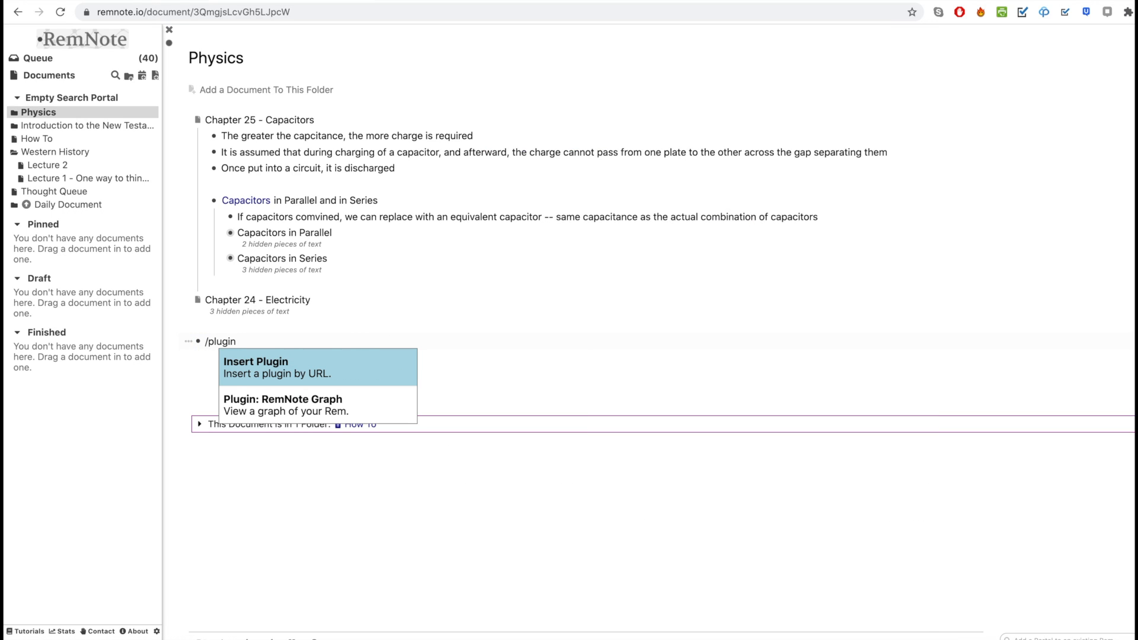
pyautogui.click(361, 394)
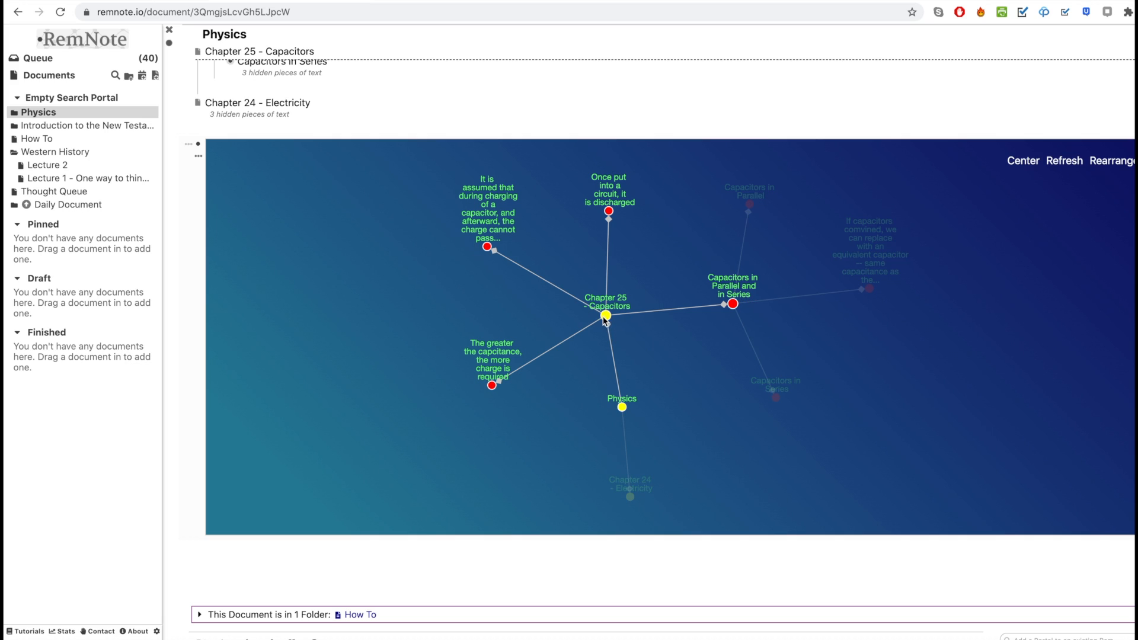
# Step: Move the Chapter 25 - Capacitors node up toward the "Once put into a circuit, it is discharged" node
pyautogui.moveTo(604, 318); pyautogui.dragTo(633, 275)
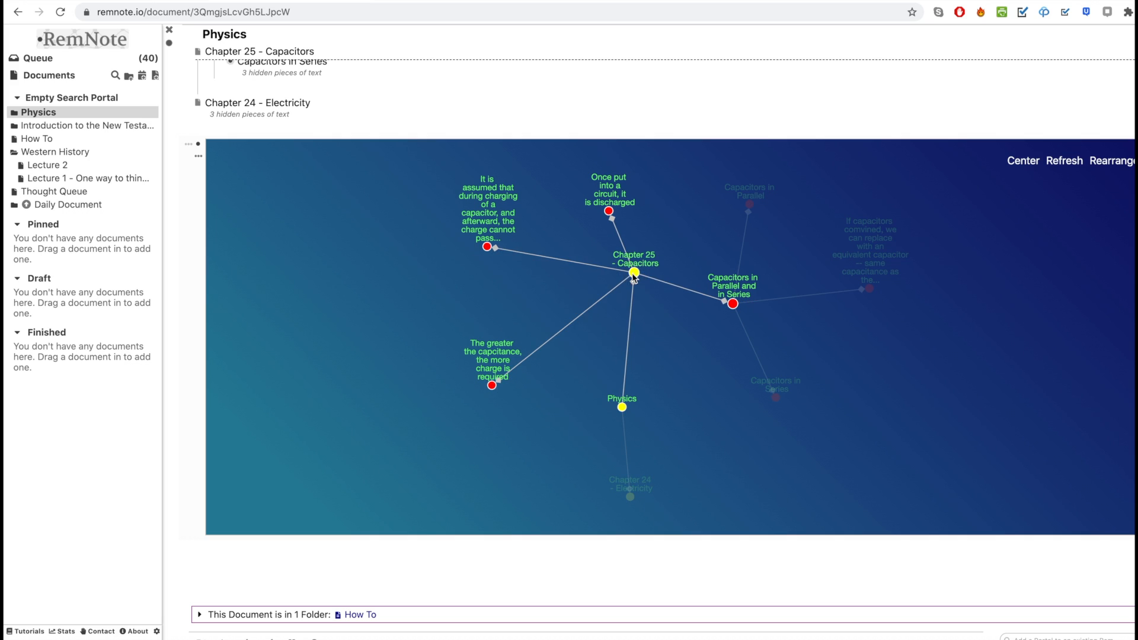